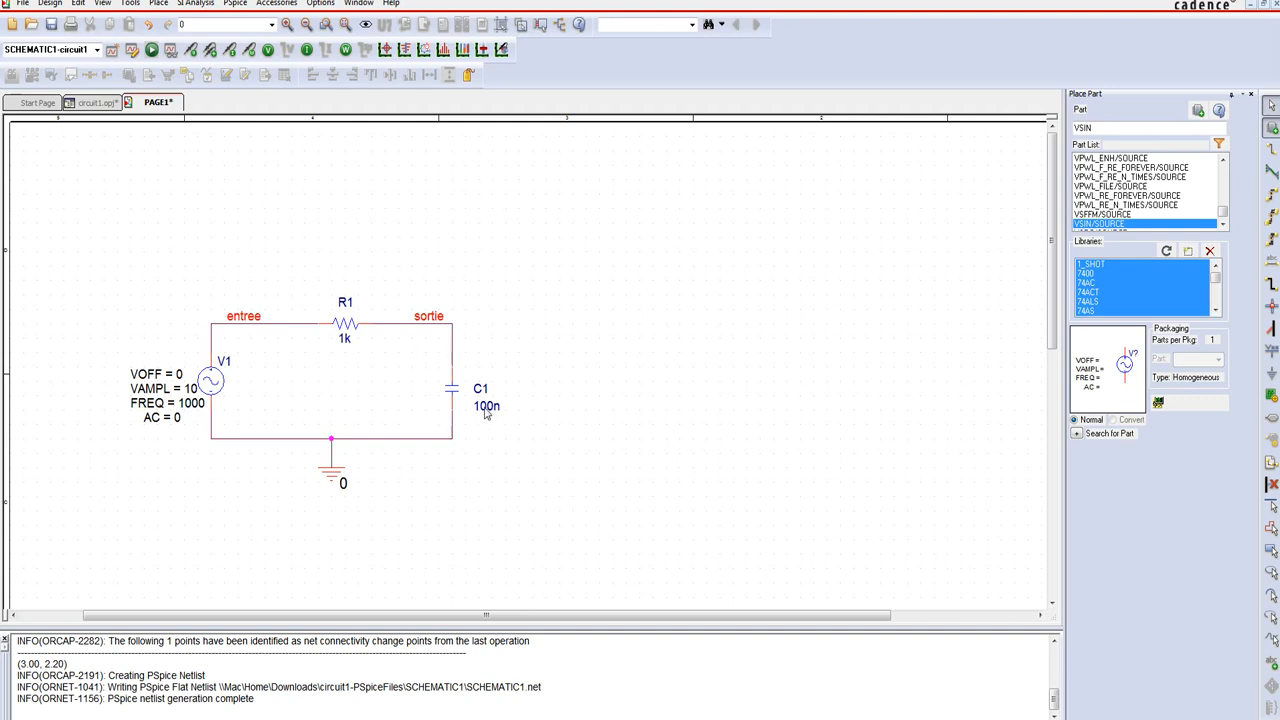
Replace the value of capacitor C1 with the parameter expression {Cvar}.
{"action": "double_click", "coordinate": [487, 407]}
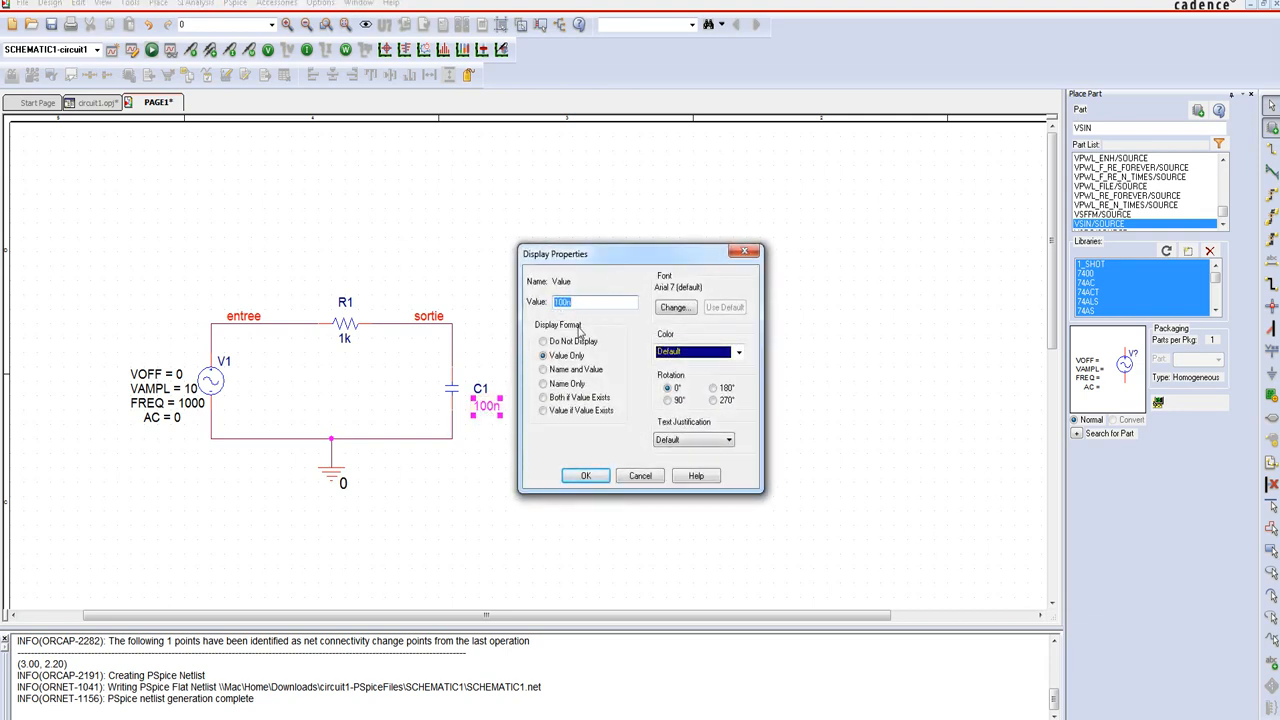
{"action": "key", "text": "BackSpace"}
{"action": "type", "text": "{v"}
{"action": "type", "text": "ar}"}
{"action": "type", "text": "C"}
{"action": "left_click", "coordinate": [587, 476]}
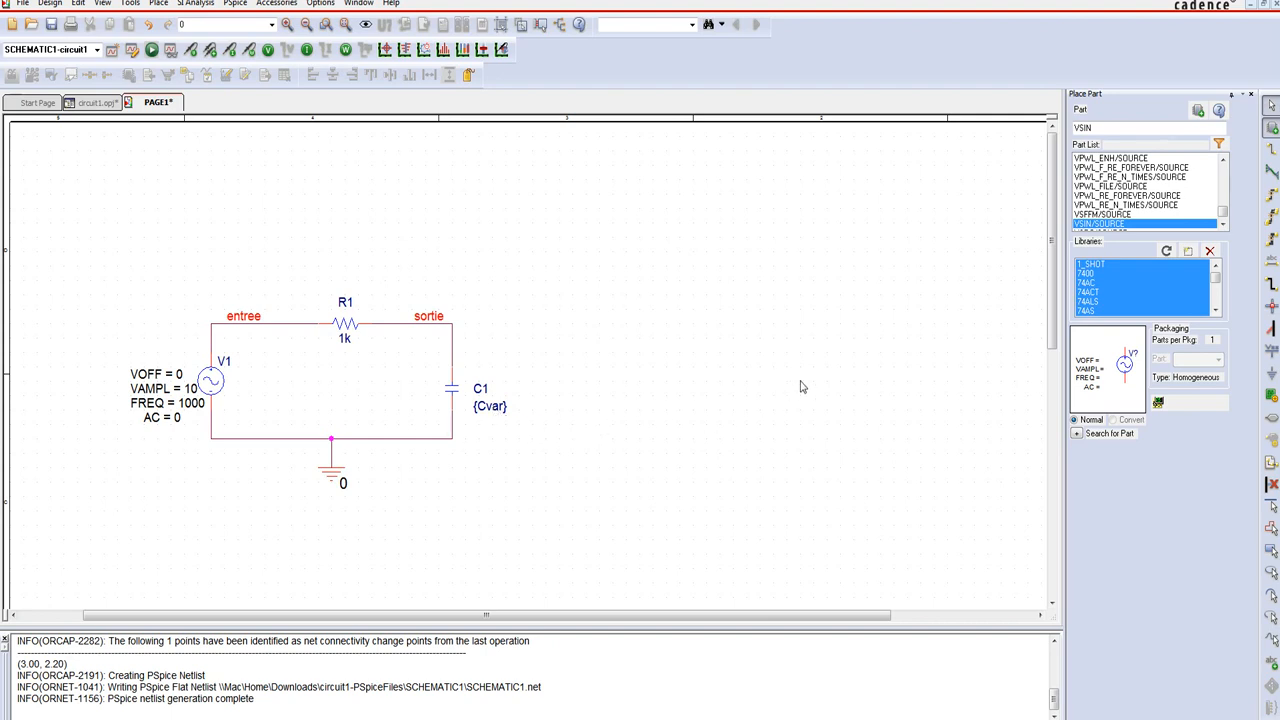
Find the PARAM part from the SPECIAL library and place one instance in the empty area above and to the right of capacitor C1.
{"action": "left_click", "coordinate": [1139, 128]}
{"action": "type", "text": "parAM"}
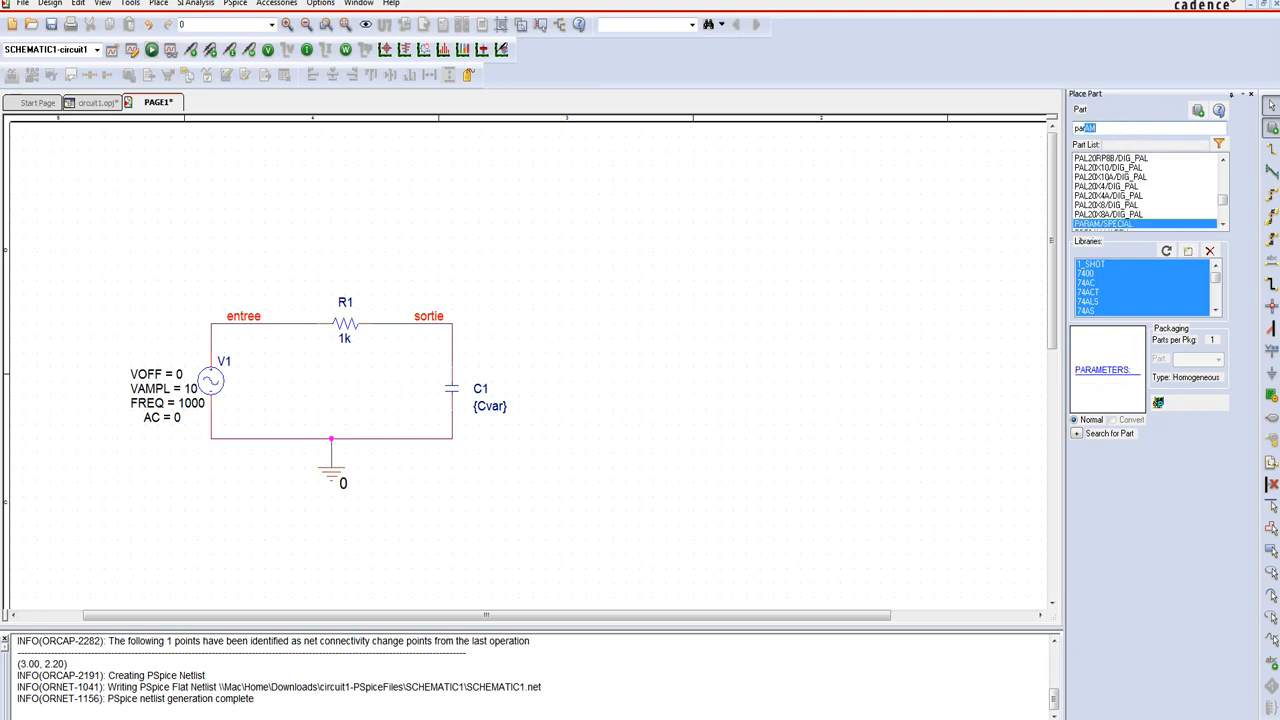
{"action": "double_click", "coordinate": [1110, 227]}
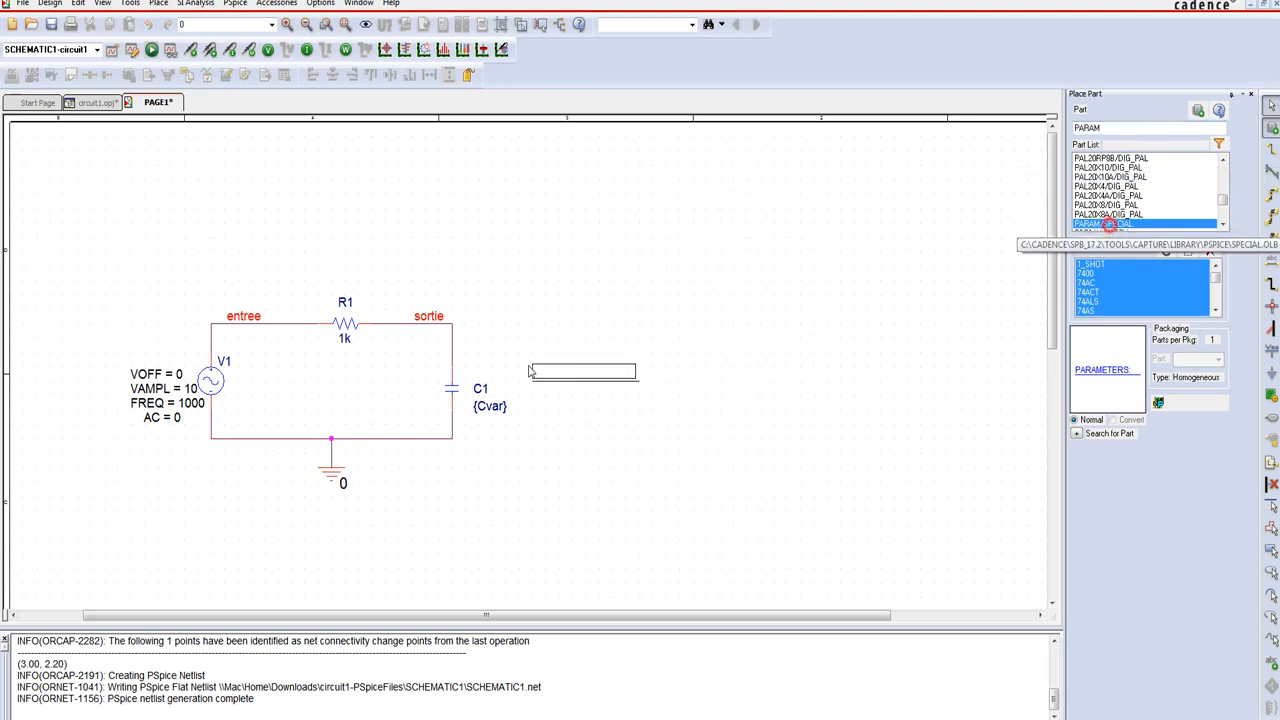
{"action": "left_click", "coordinate": [560, 257]}
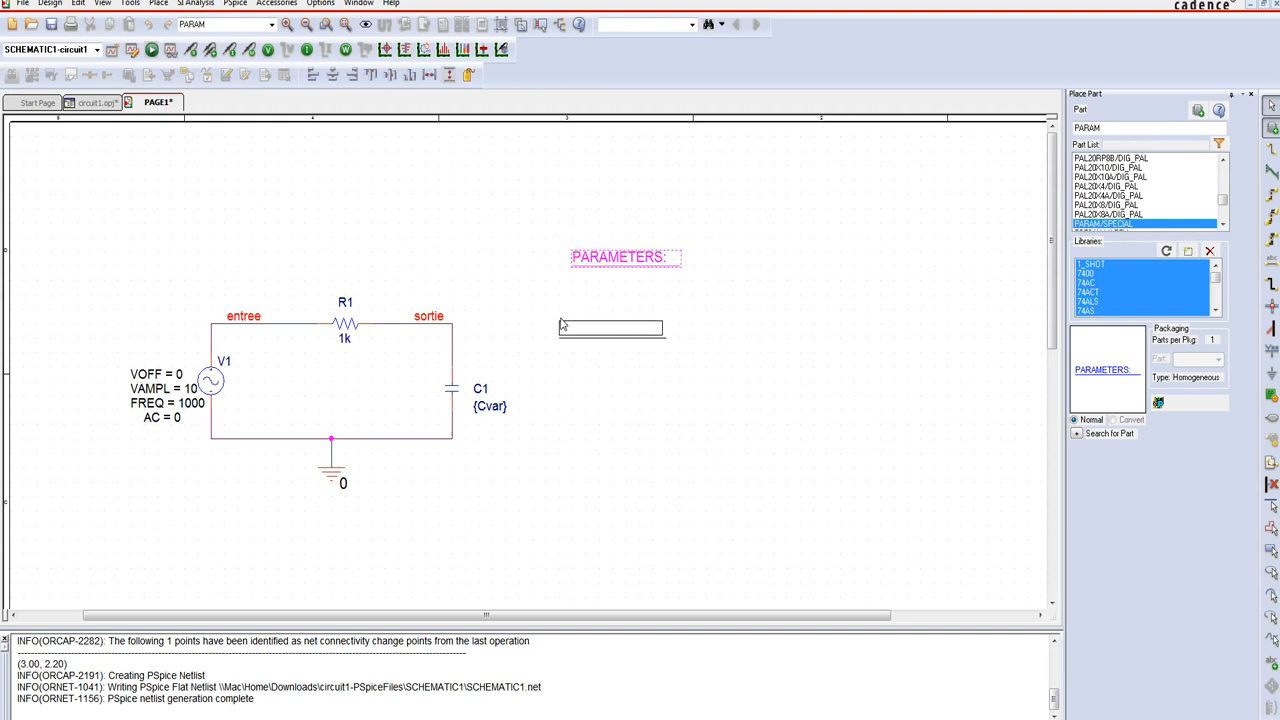
{"action": "key", "text": "Escape"}
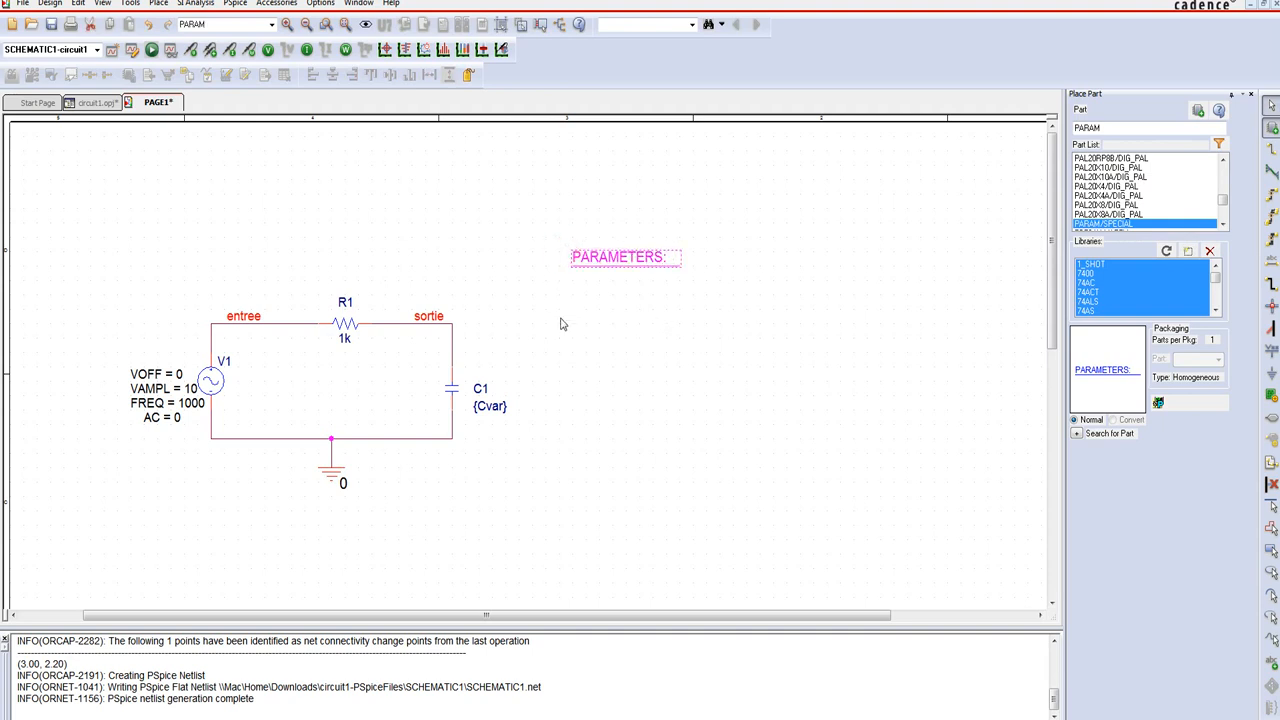
Add a Cvar property with the value 100n to the PARAMETERS block, showing its name and value on the schematic page.
{"action": "double_click", "coordinate": [608, 262]}
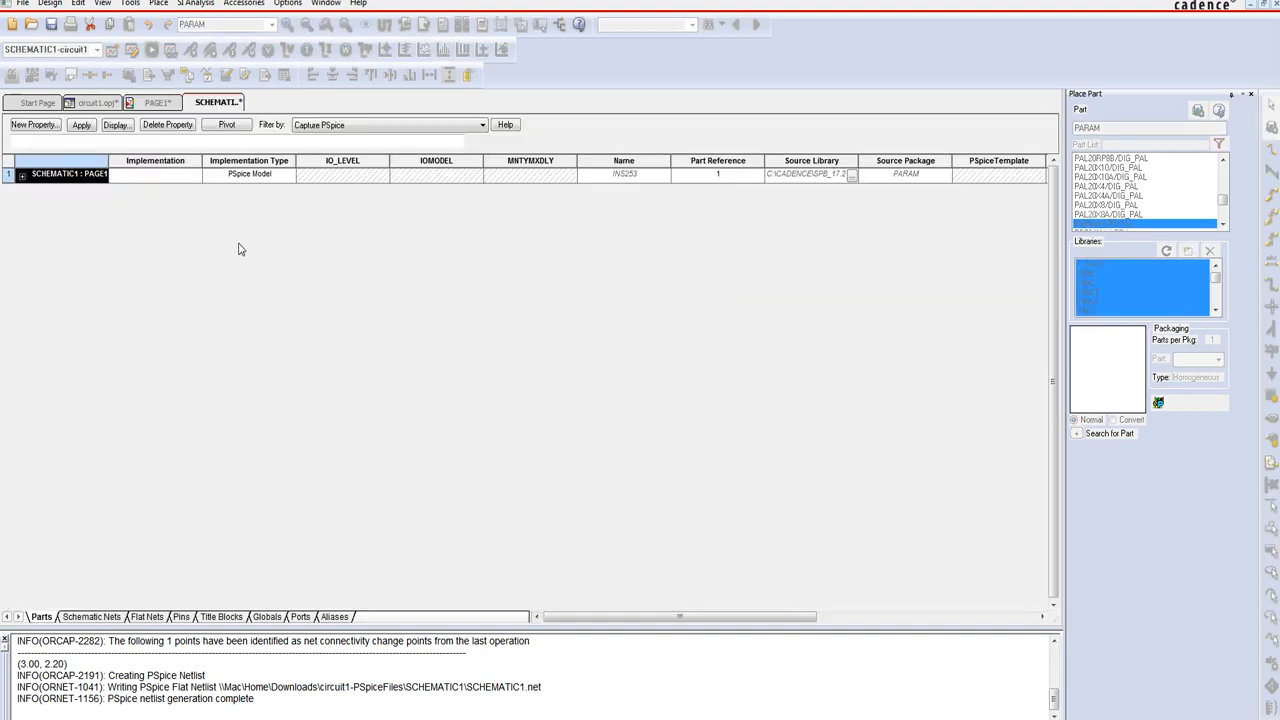
{"action": "left_click", "coordinate": [40, 126]}
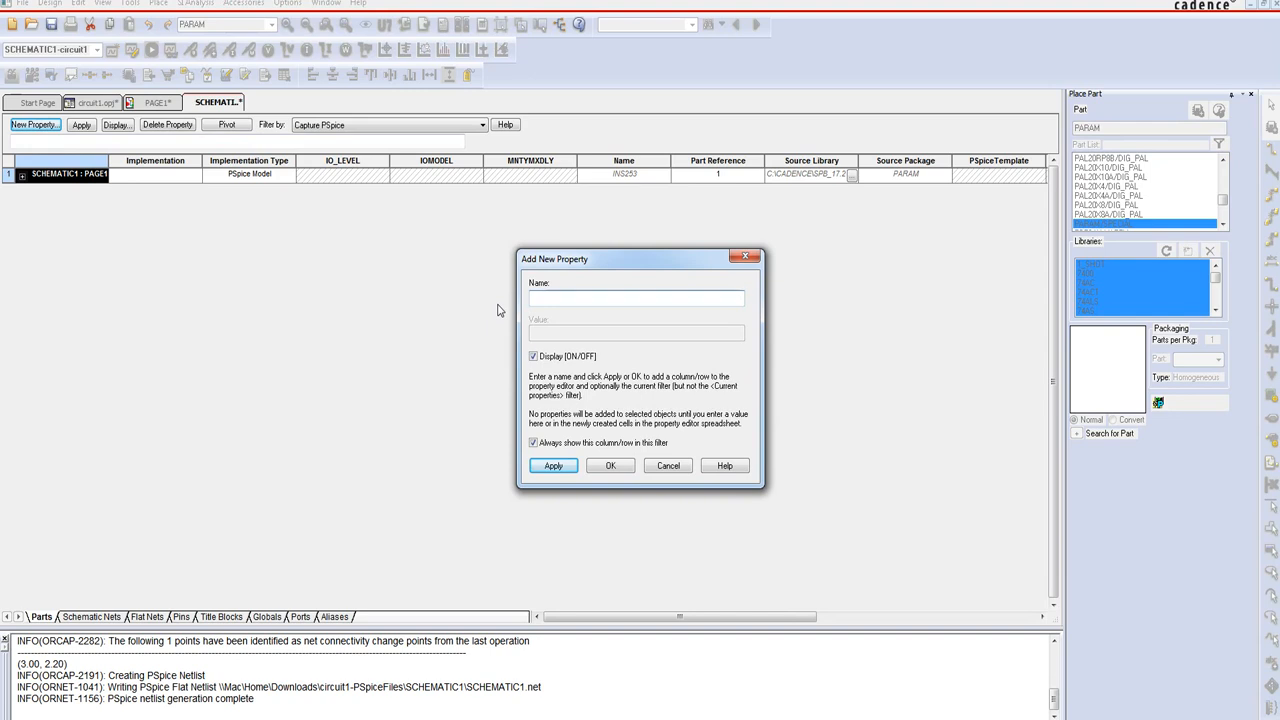
{"action": "type", "text": "Cvar"}
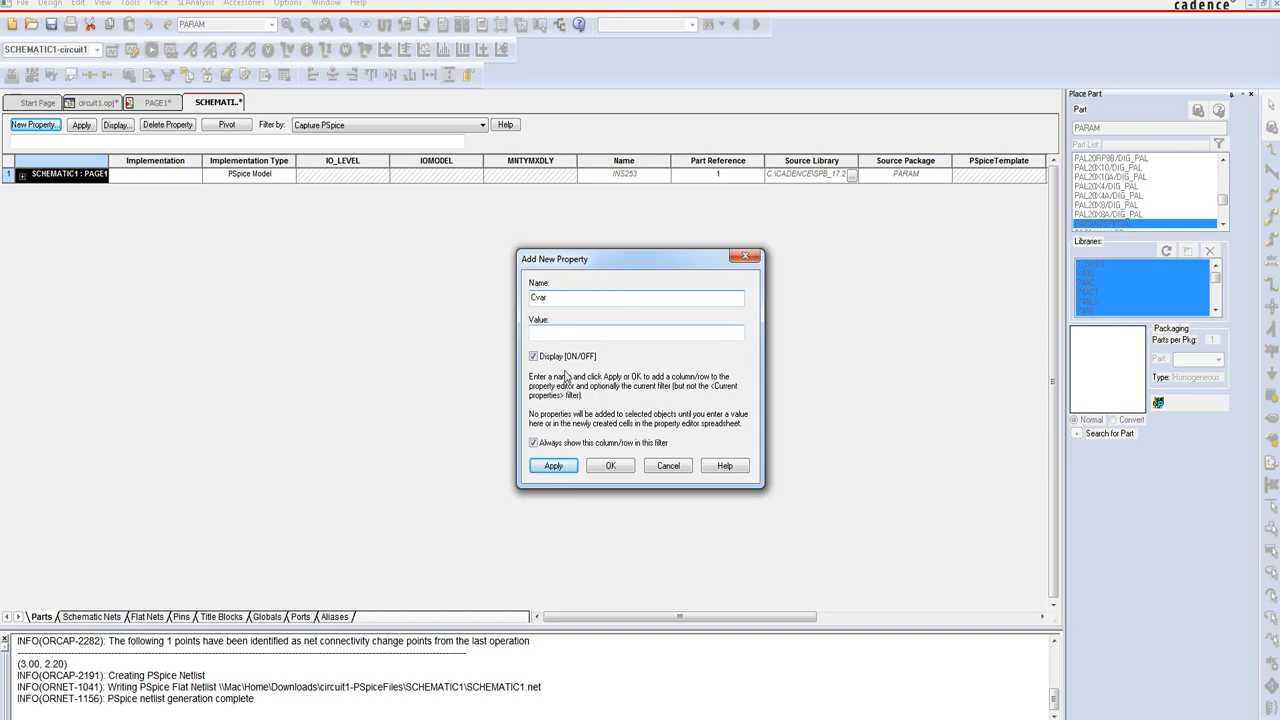
{"action": "left_click", "coordinate": [555, 331]}
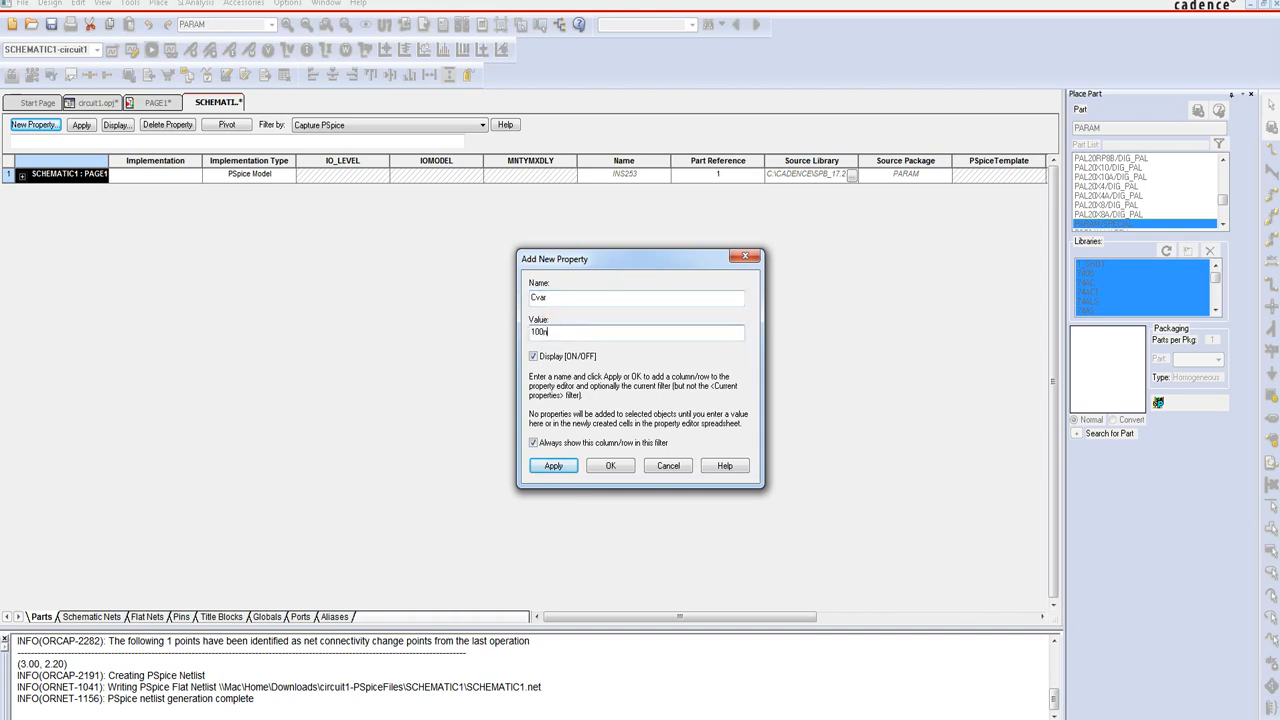
{"action": "left_click", "coordinate": [609, 466]}
{"action": "left_click", "coordinate": [562, 369]}
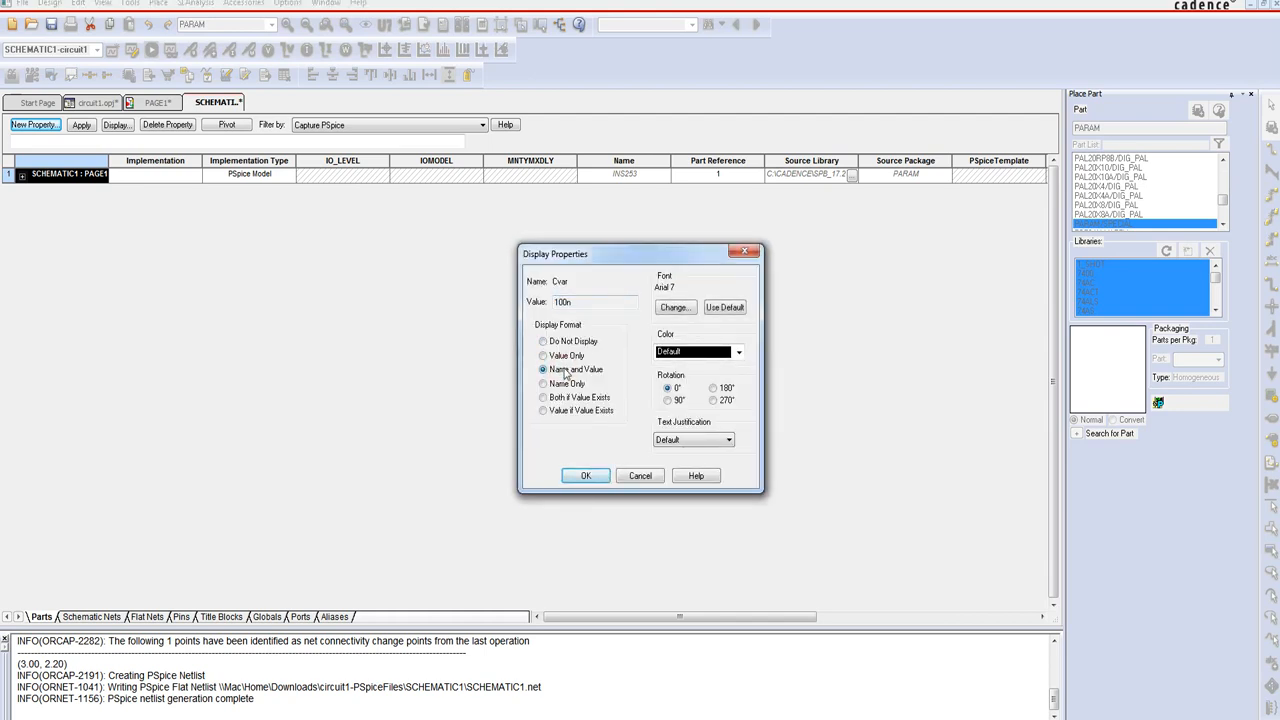
{"action": "left_click", "coordinate": [586, 475]}
{"action": "left_click", "coordinate": [155, 103]}
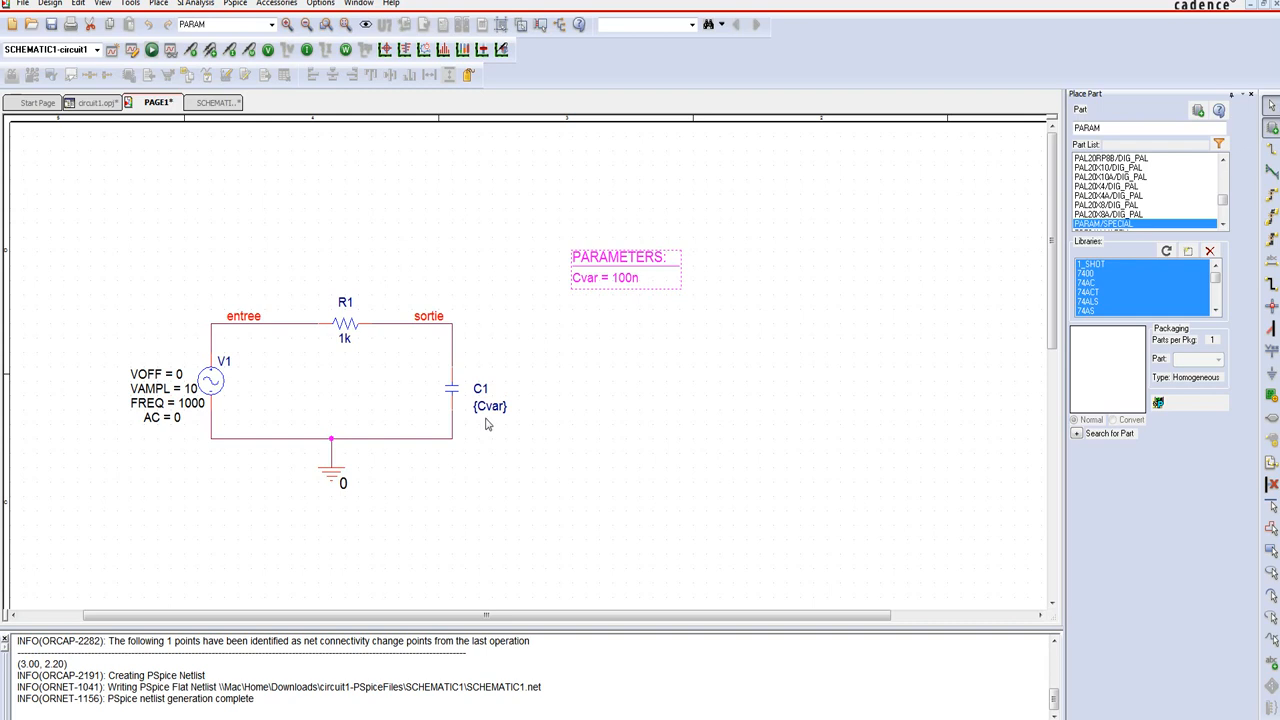
{"action": "left_click", "coordinate": [499, 328]}
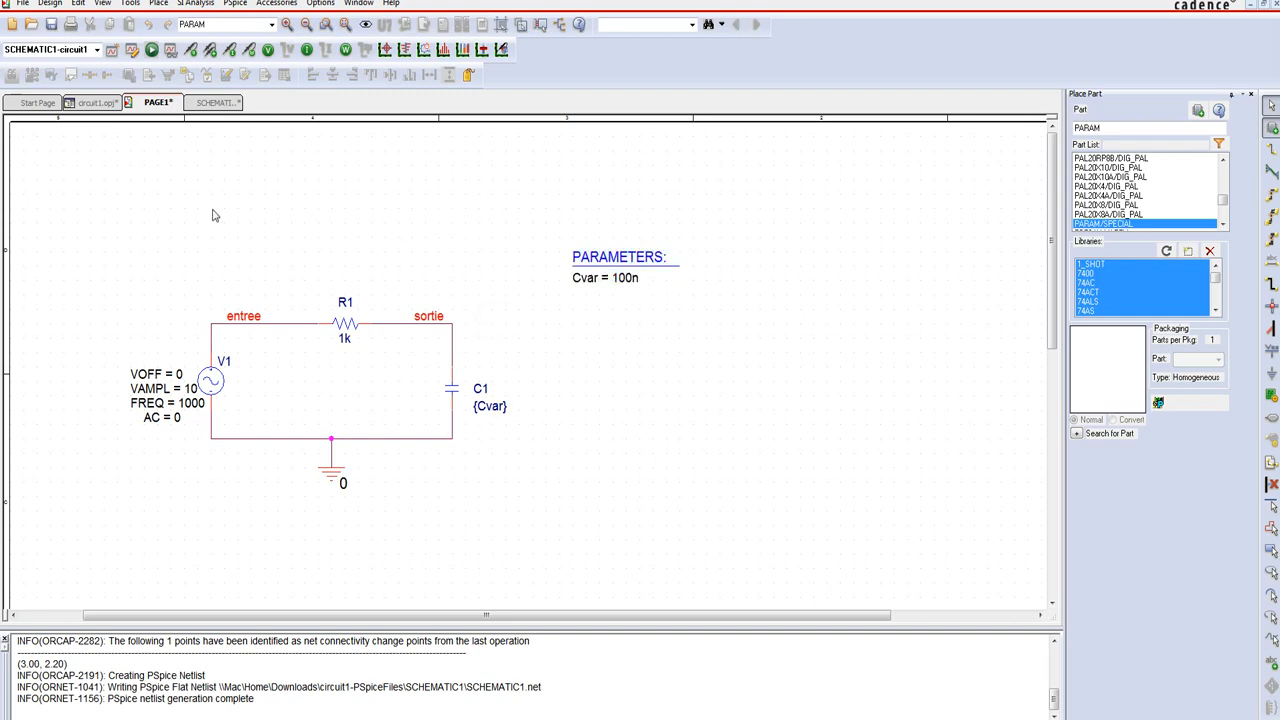
Enable a parametric sweep in the circuit1 simulation profile, using the global parameter Cvar as the sweep variable.
{"action": "left_click", "coordinate": [112, 51]}
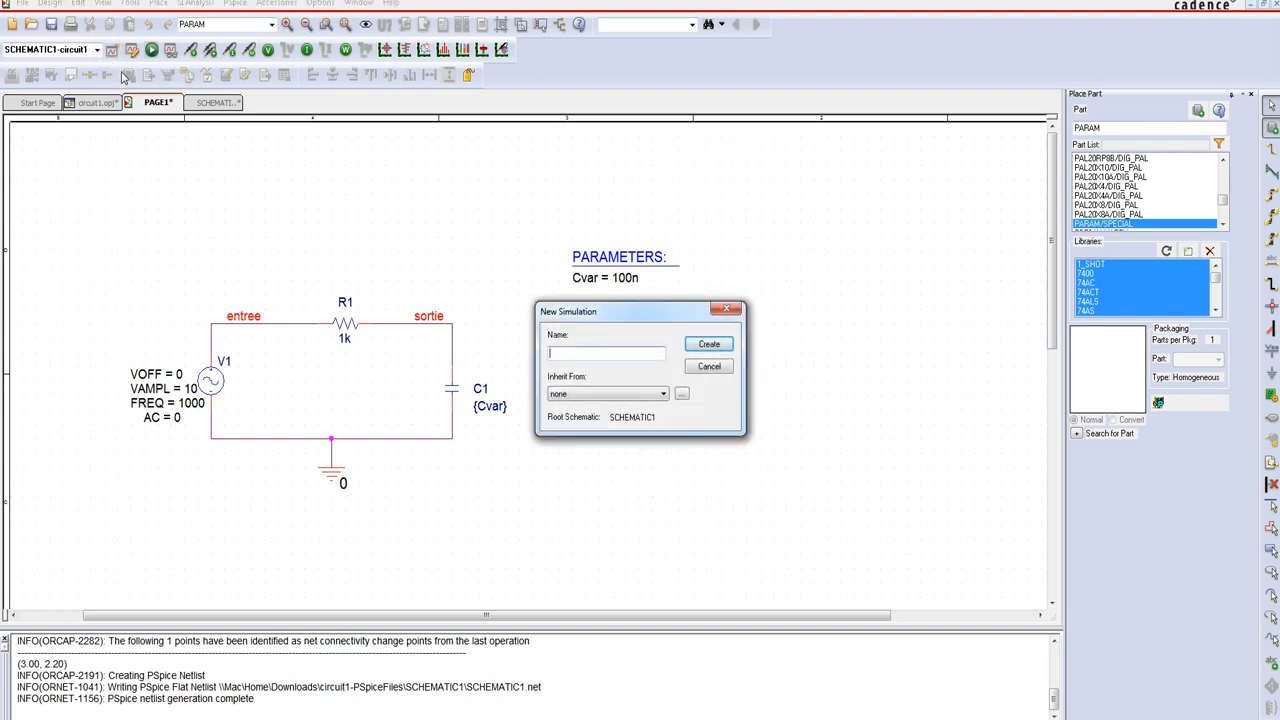
{"action": "left_click", "coordinate": [726, 366]}
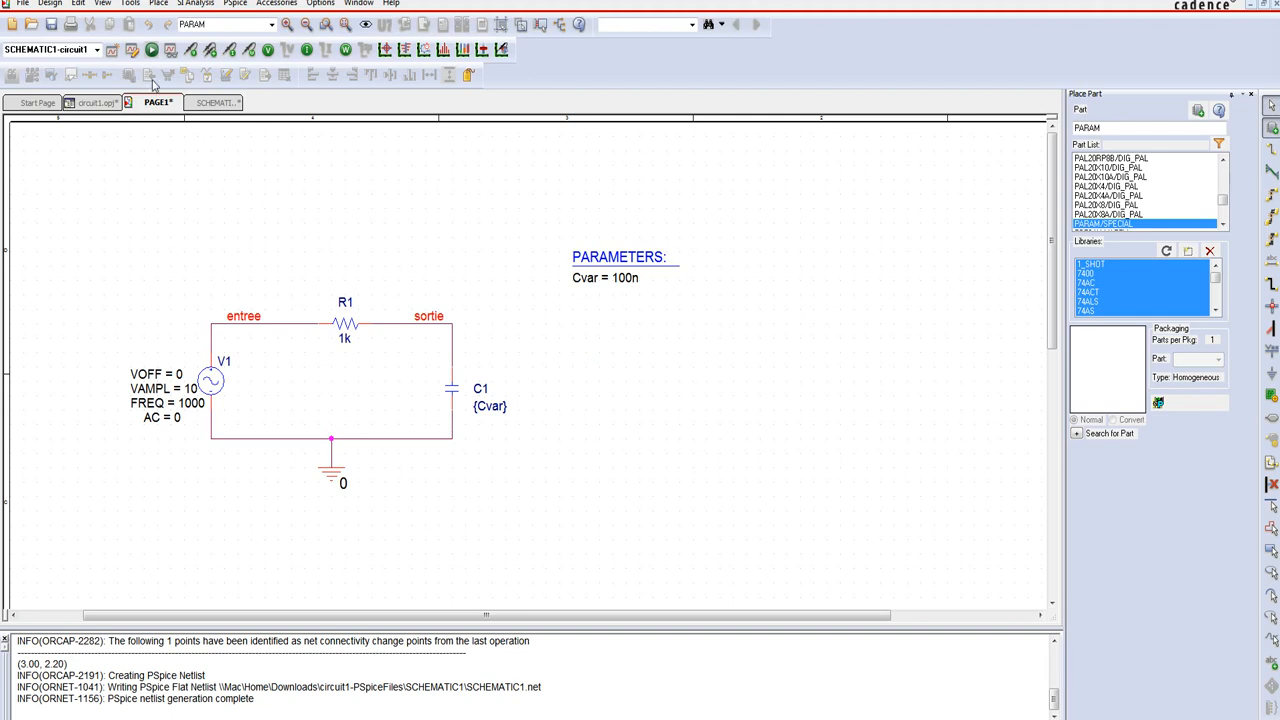
{"action": "left_click", "coordinate": [132, 48]}
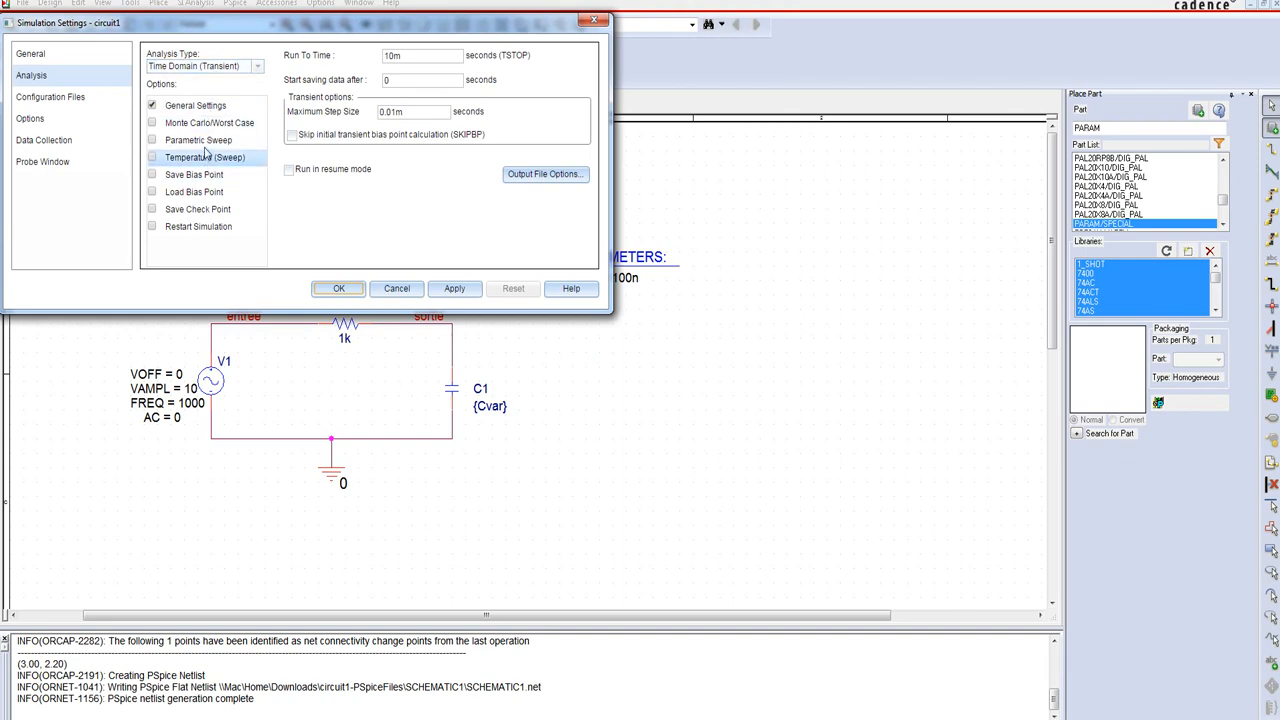
{"action": "left_click", "coordinate": [153, 141]}
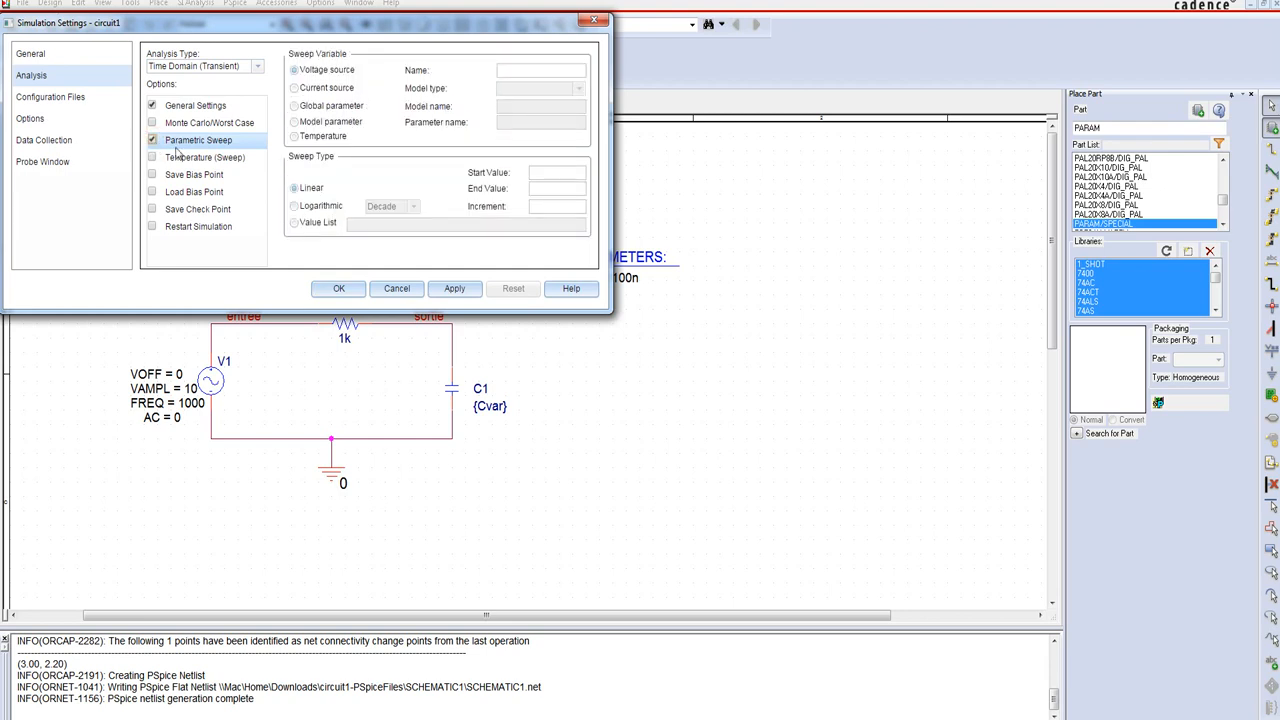
{"action": "left_click", "coordinate": [294, 108]}
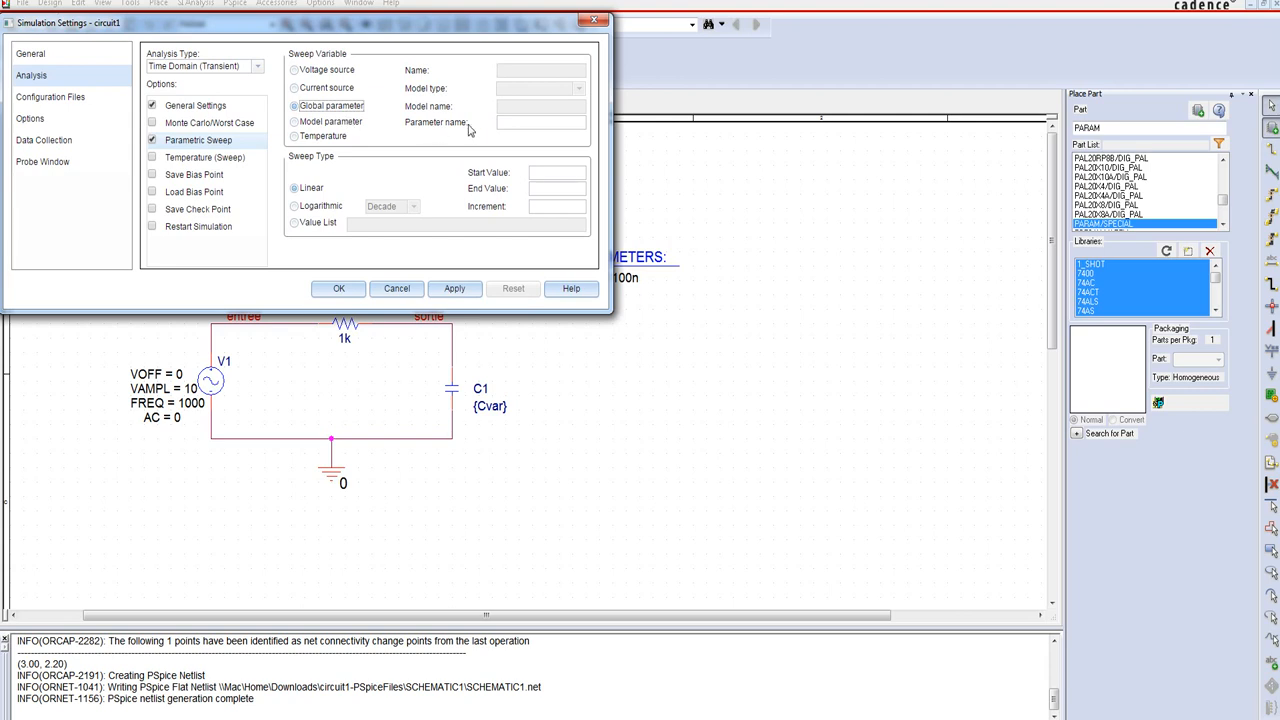
{"action": "left_click", "coordinate": [522, 124]}
{"action": "type", "text": "Cvar"}
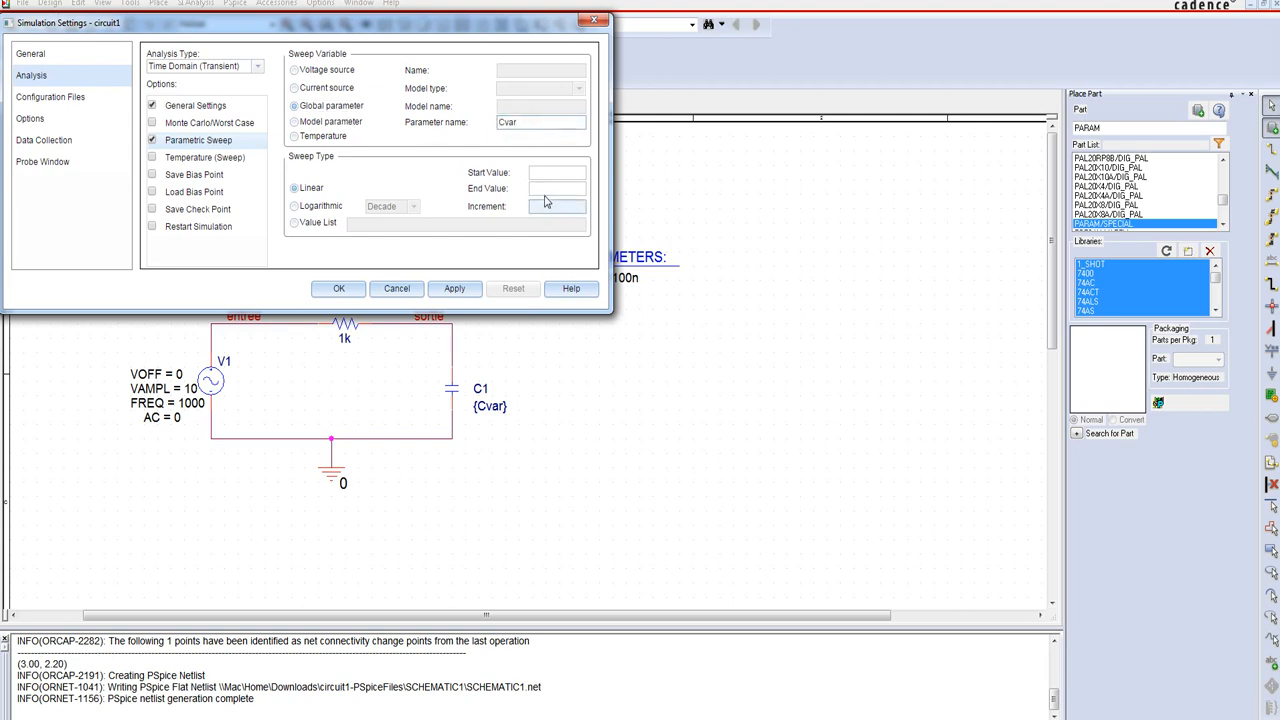
Define the sweep as a value list of 10n 500n 1000n and accept the simulation settings.
{"action": "left_click", "coordinate": [315, 224]}
{"action": "left_click", "coordinate": [381, 225]}
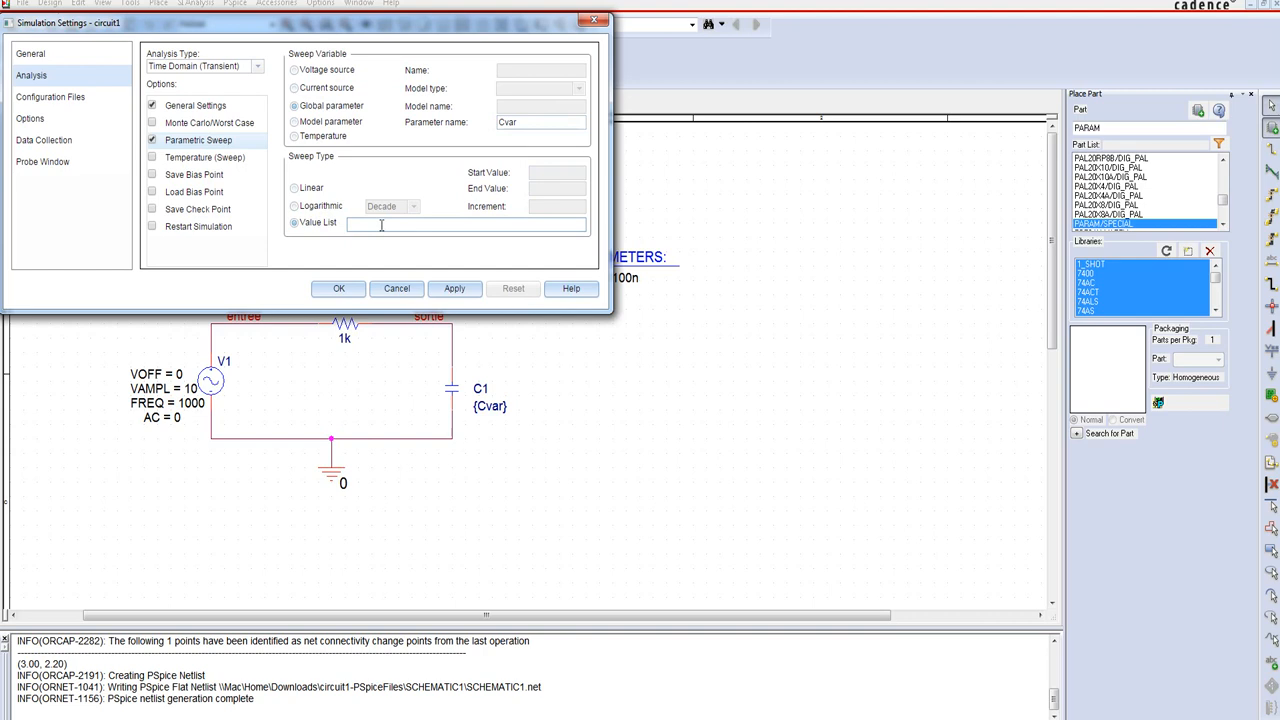
{"action": "type", "text": "10n 500n 1000n"}
{"action": "left_click", "coordinate": [323, 289]}
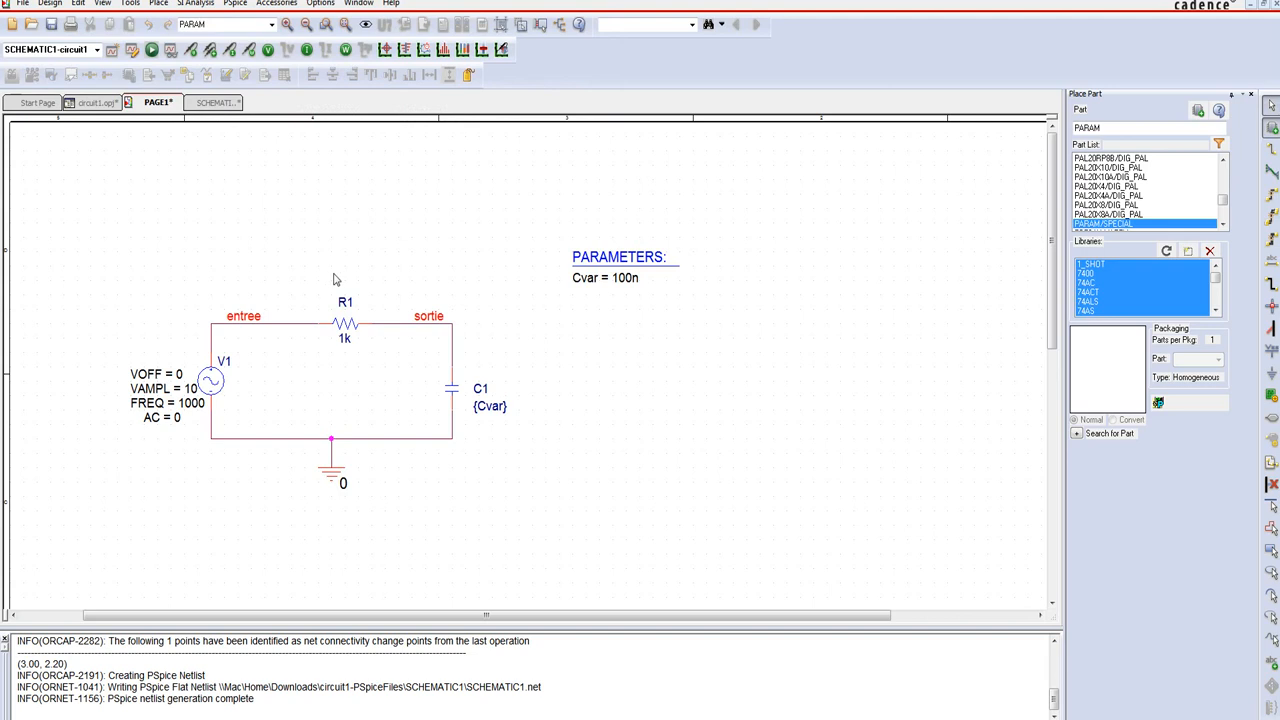
Run the PSpice simulation with all available Cvar sections loaded and plot the V(sortie) trace.
{"action": "left_click", "coordinate": [151, 50]}
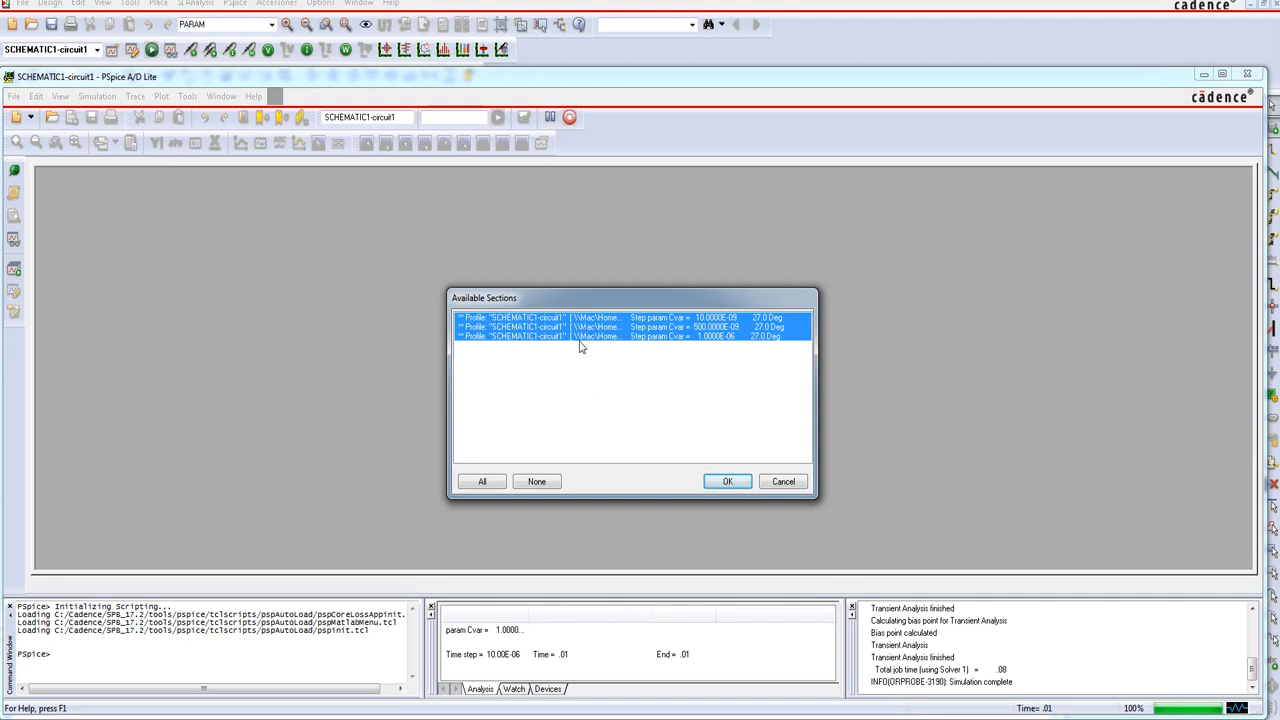
{"action": "left_click", "coordinate": [723, 484]}
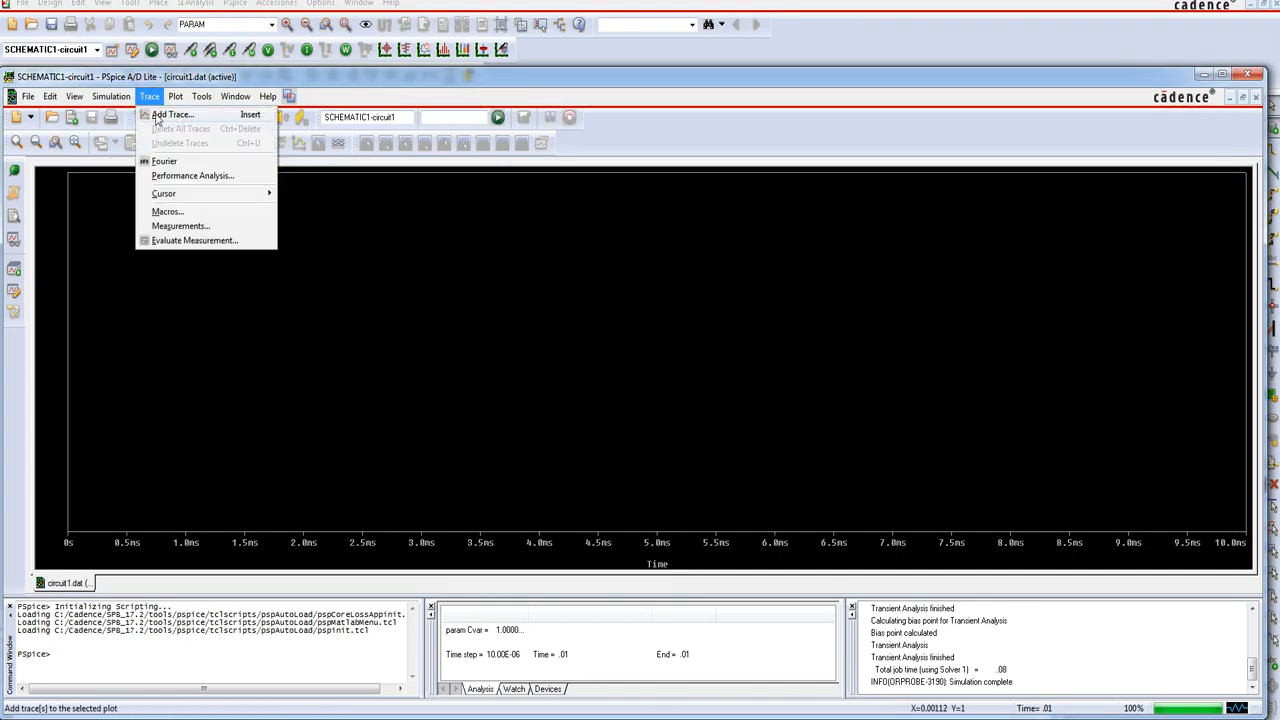
{"action": "mouse_move", "coordinate": [117, 90]}
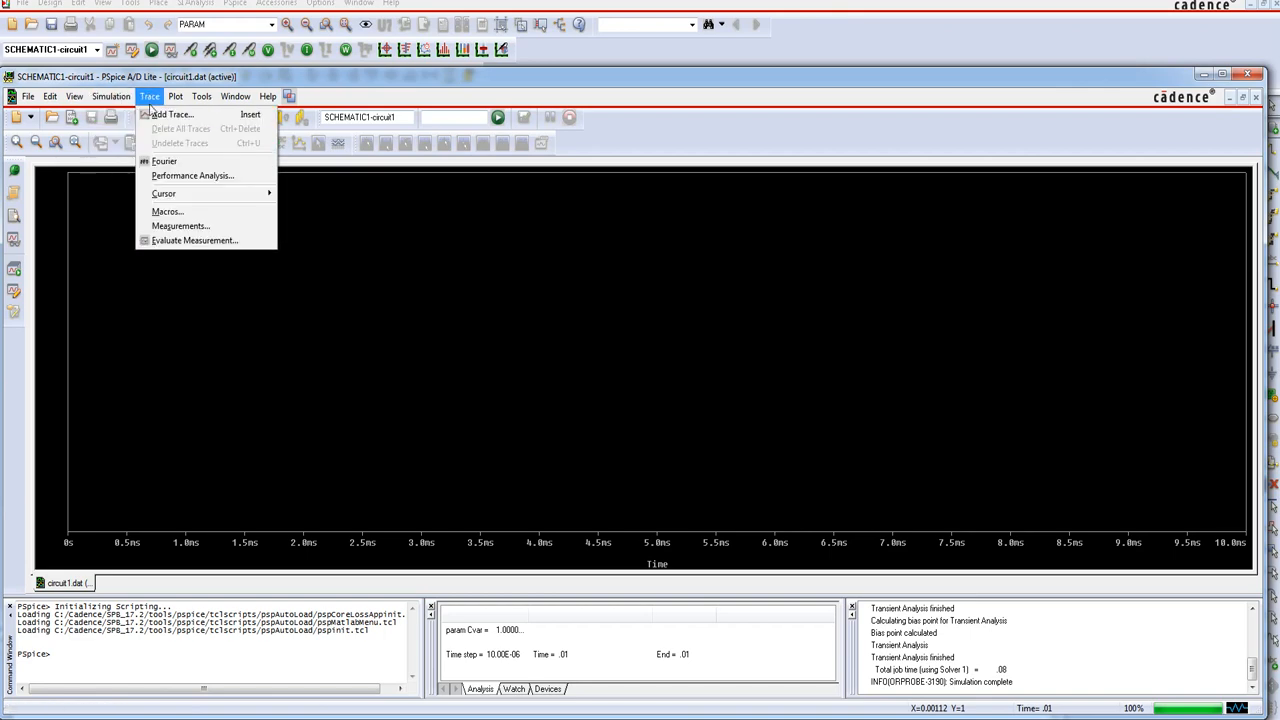
{"action": "left_click", "coordinate": [150, 114]}
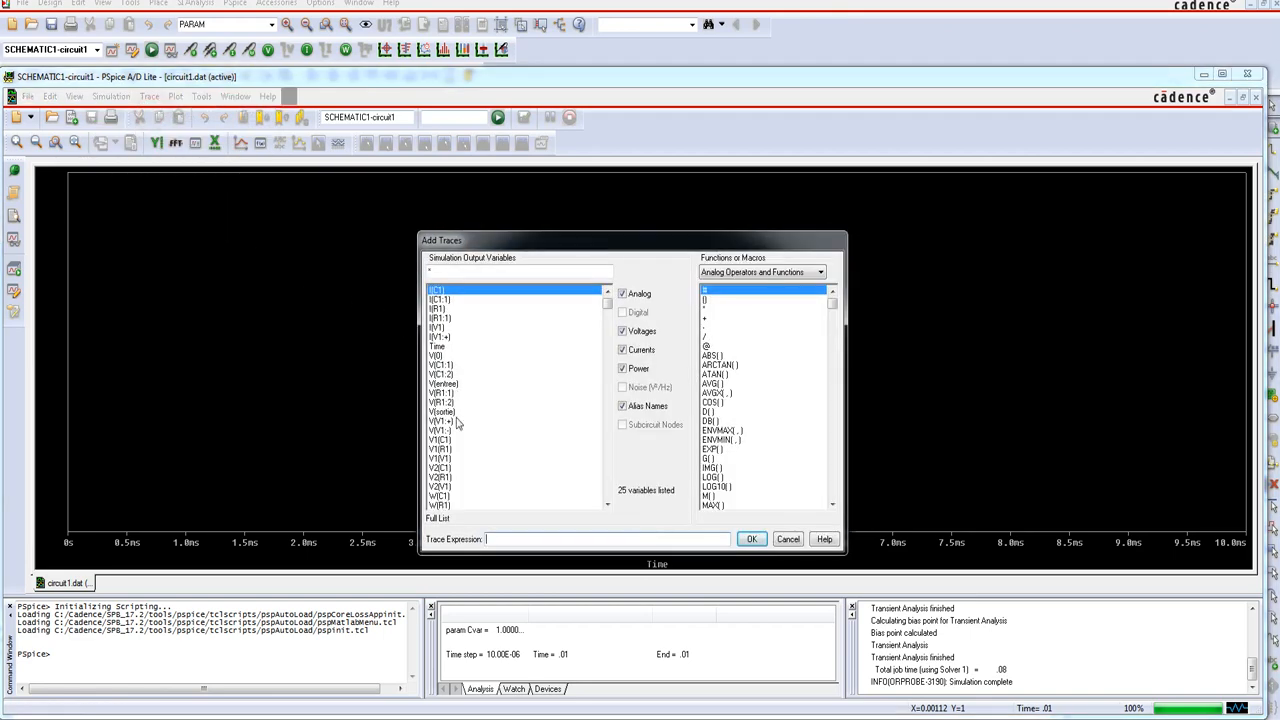
{"action": "left_click", "coordinate": [459, 412]}
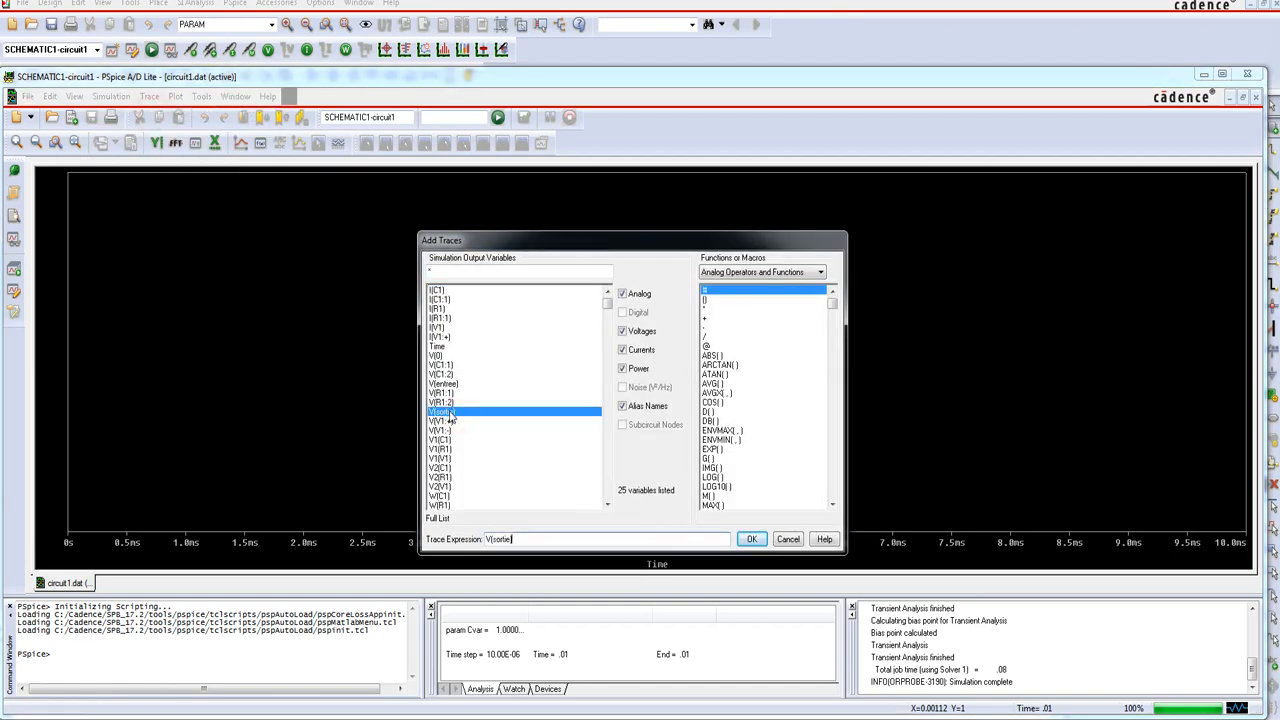
{"action": "left_click", "coordinate": [752, 540]}
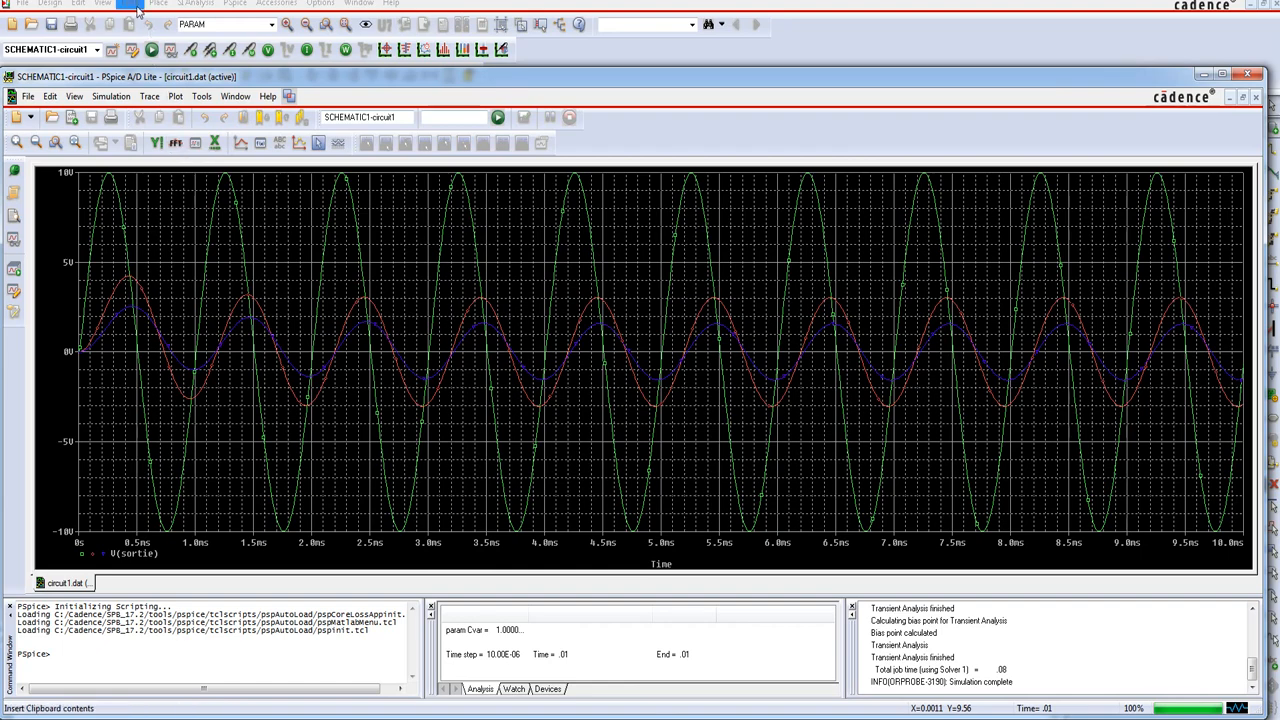
Add the input voltage trace V(entree) to the same plot.
{"action": "left_click", "coordinate": [150, 96]}
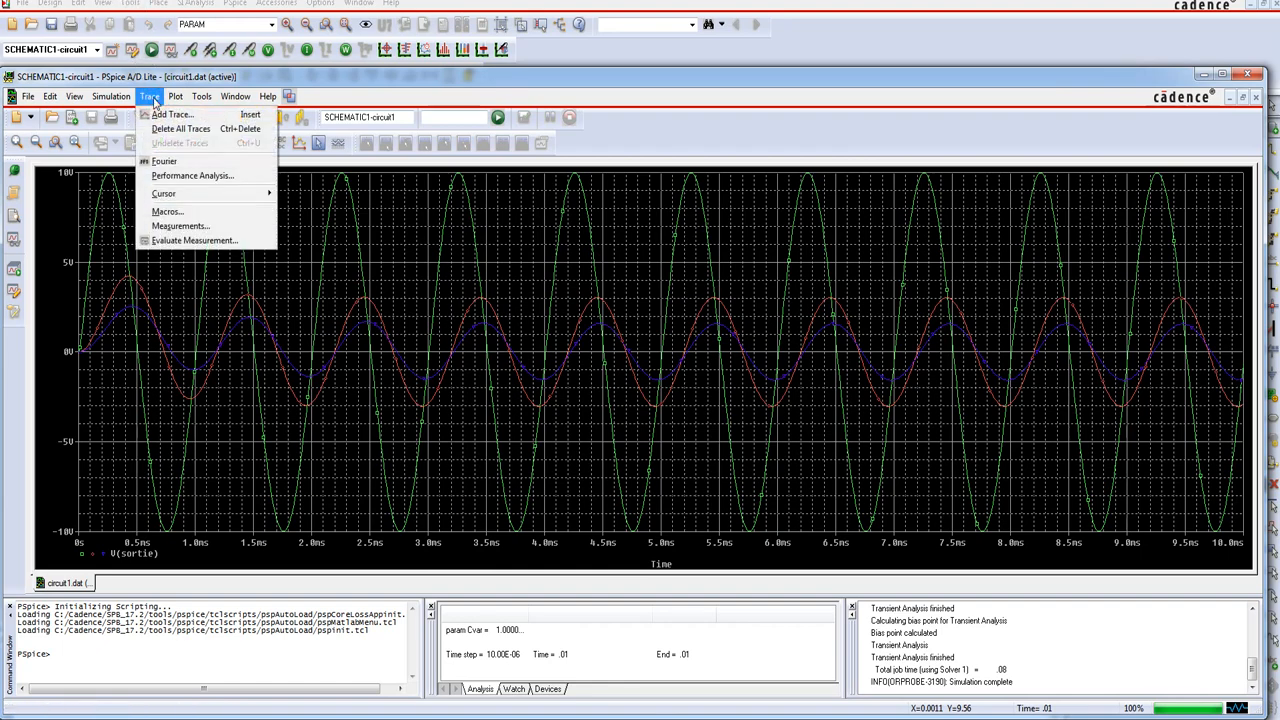
{"action": "left_click", "coordinate": [170, 114]}
{"action": "left_click", "coordinate": [458, 384]}
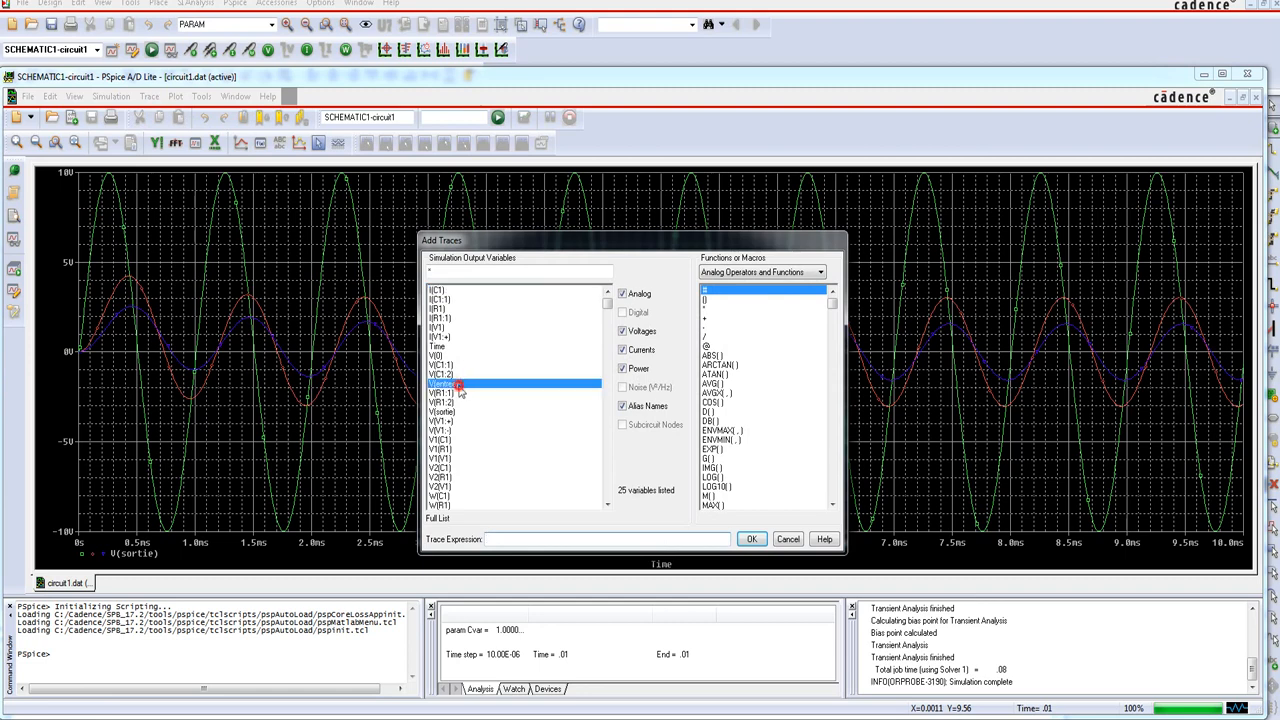
{"action": "left_click", "coordinate": [751, 539]}
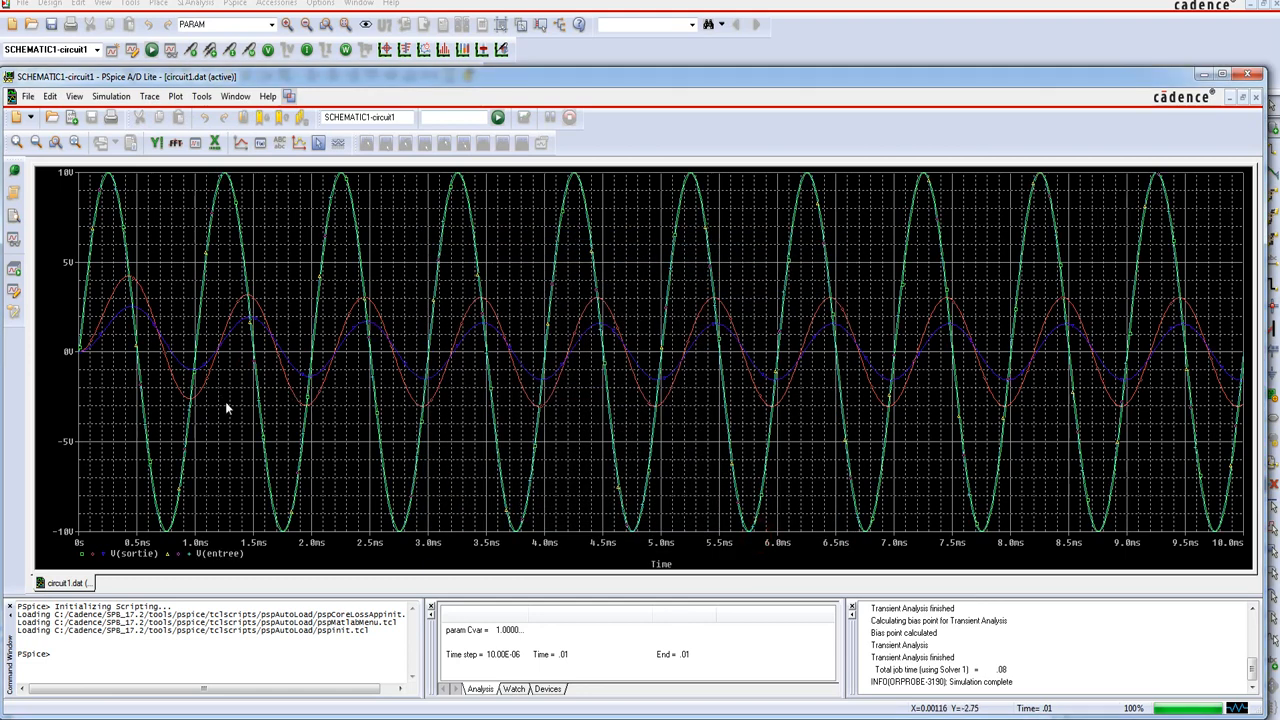
Check the trace information of the red V(sortie) curve to identify its Cvar value.
{"action": "left_click", "coordinate": [232, 310]}
{"action": "right_click", "coordinate": [233, 314]}
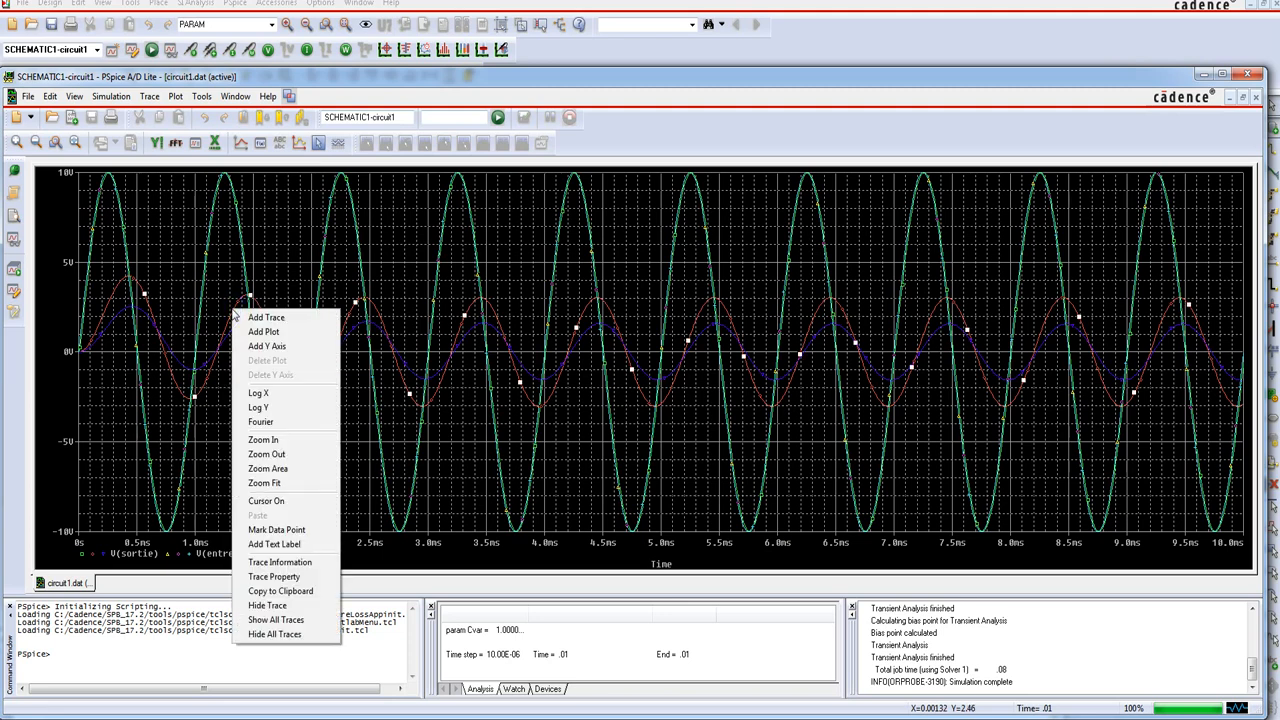
{"action": "left_click", "coordinate": [281, 563]}
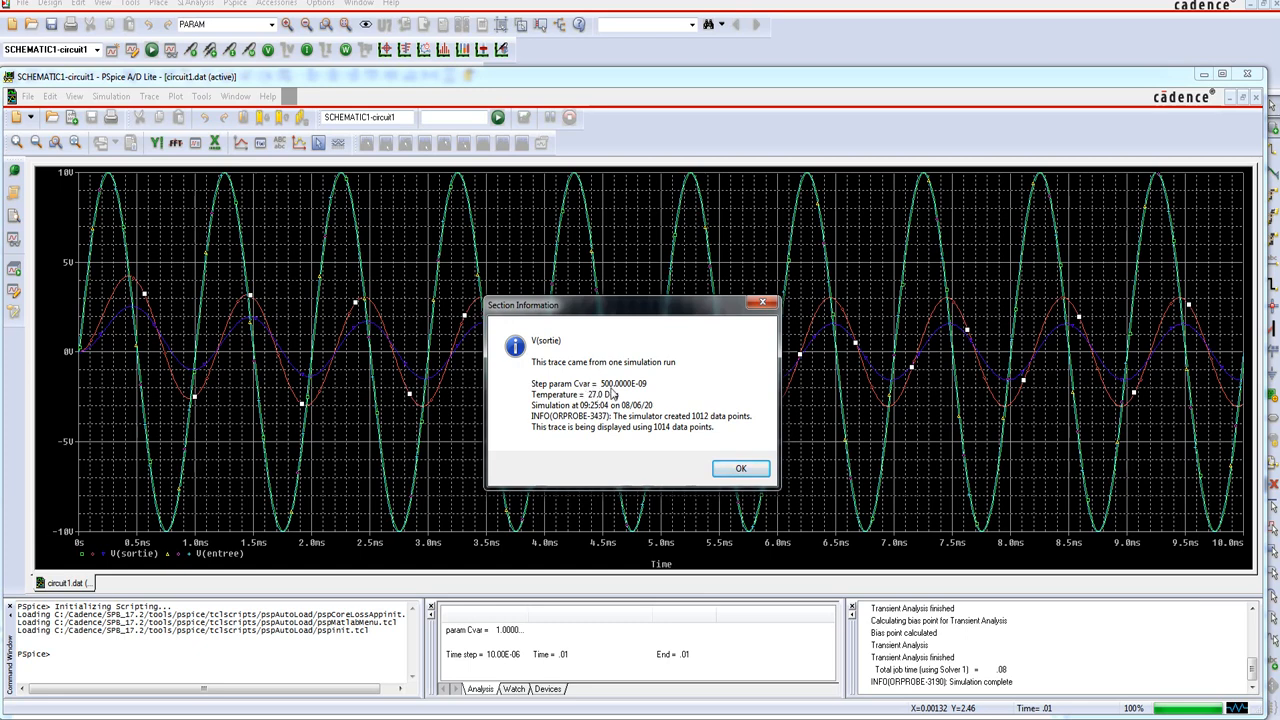
{"action": "left_click", "coordinate": [740, 470]}
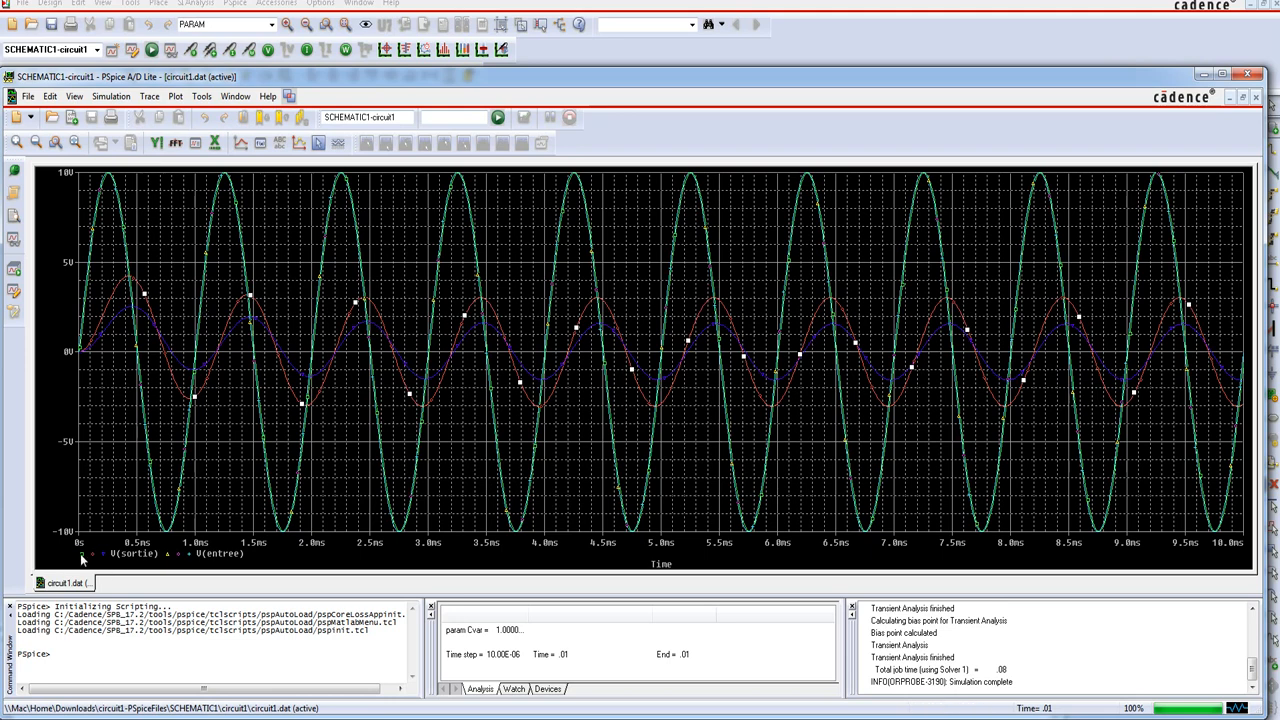
Display the trace information of the large green curve near 1 ms.
{"action": "left_click", "coordinate": [198, 320]}
{"action": "right_click", "coordinate": [198, 320]}
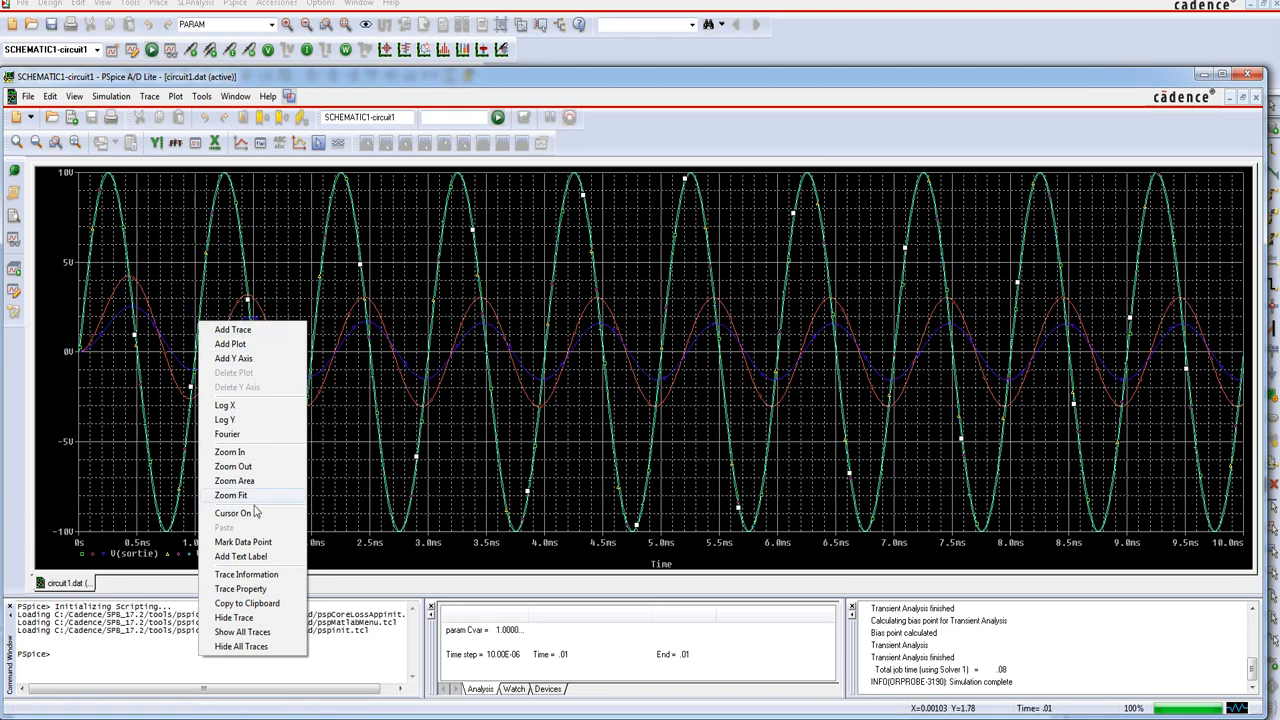
{"action": "left_click", "coordinate": [254, 576]}
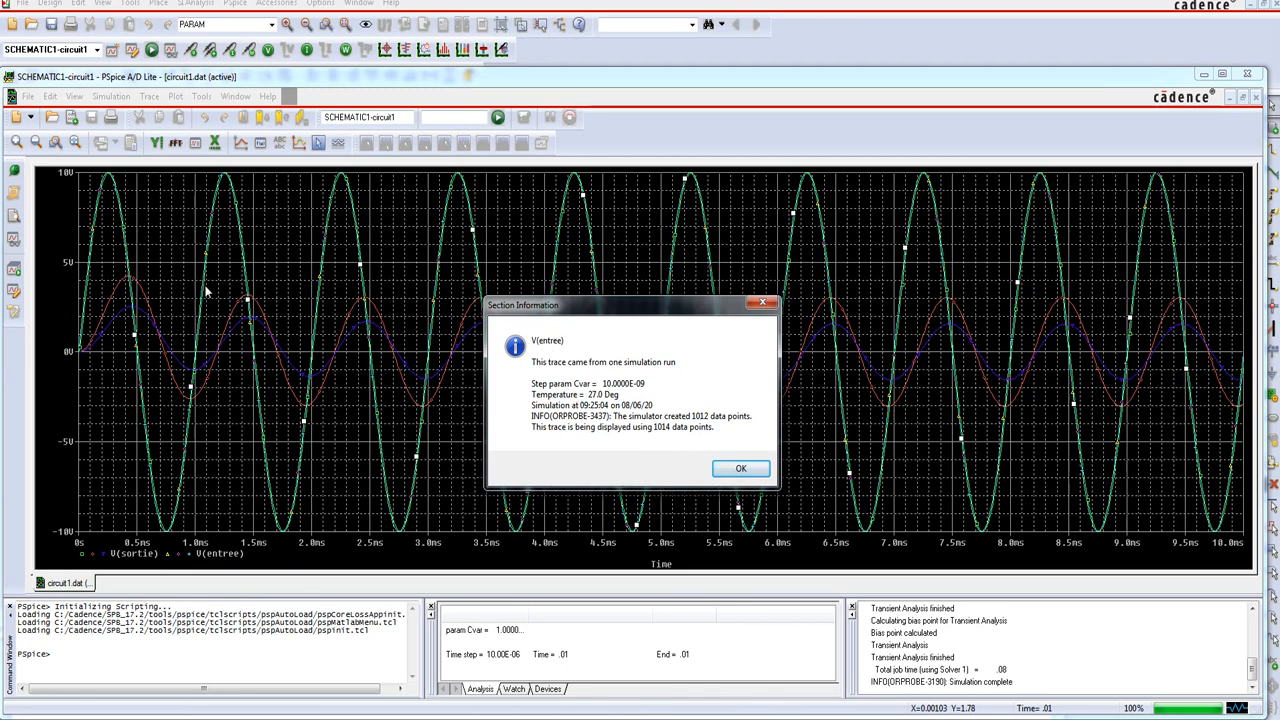
Change the first capacitance in the parametric sweep's value list to 100n, keeping 500n and 1000n.
{"action": "left_click", "coordinate": [746, 476]}
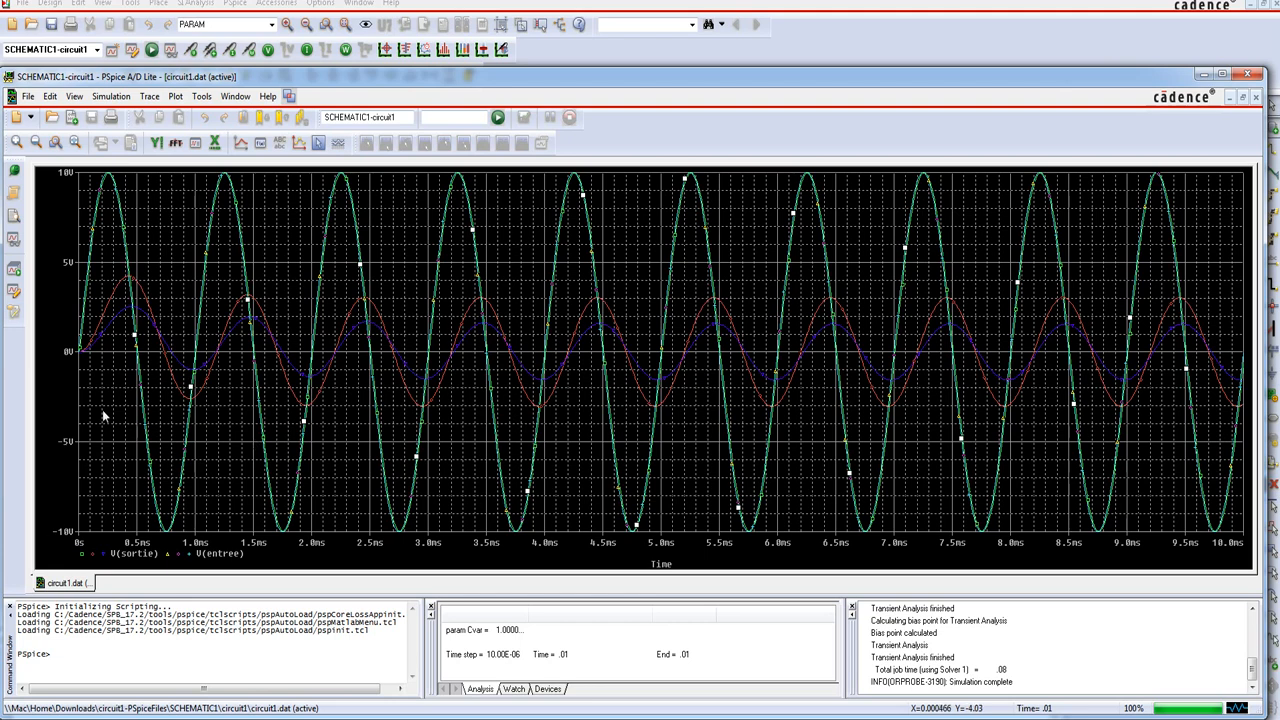
{"action": "left_click", "coordinate": [14, 291]}
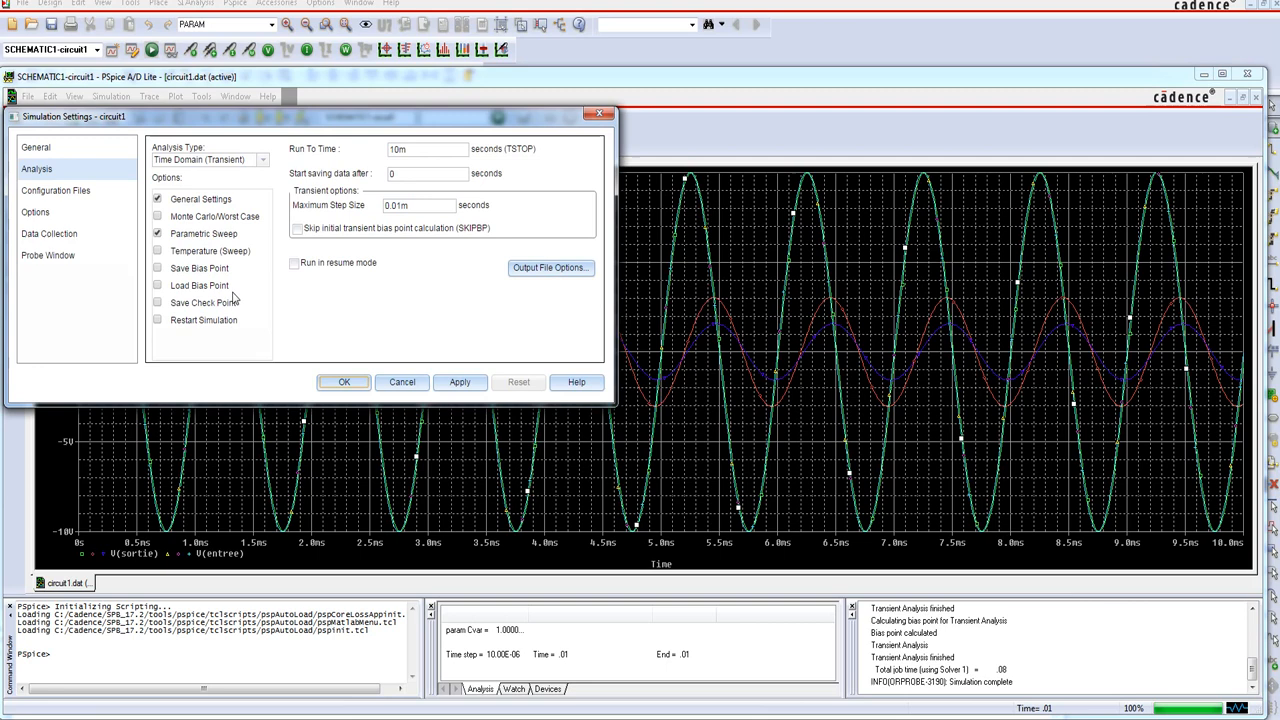
{"action": "left_click", "coordinate": [213, 237]}
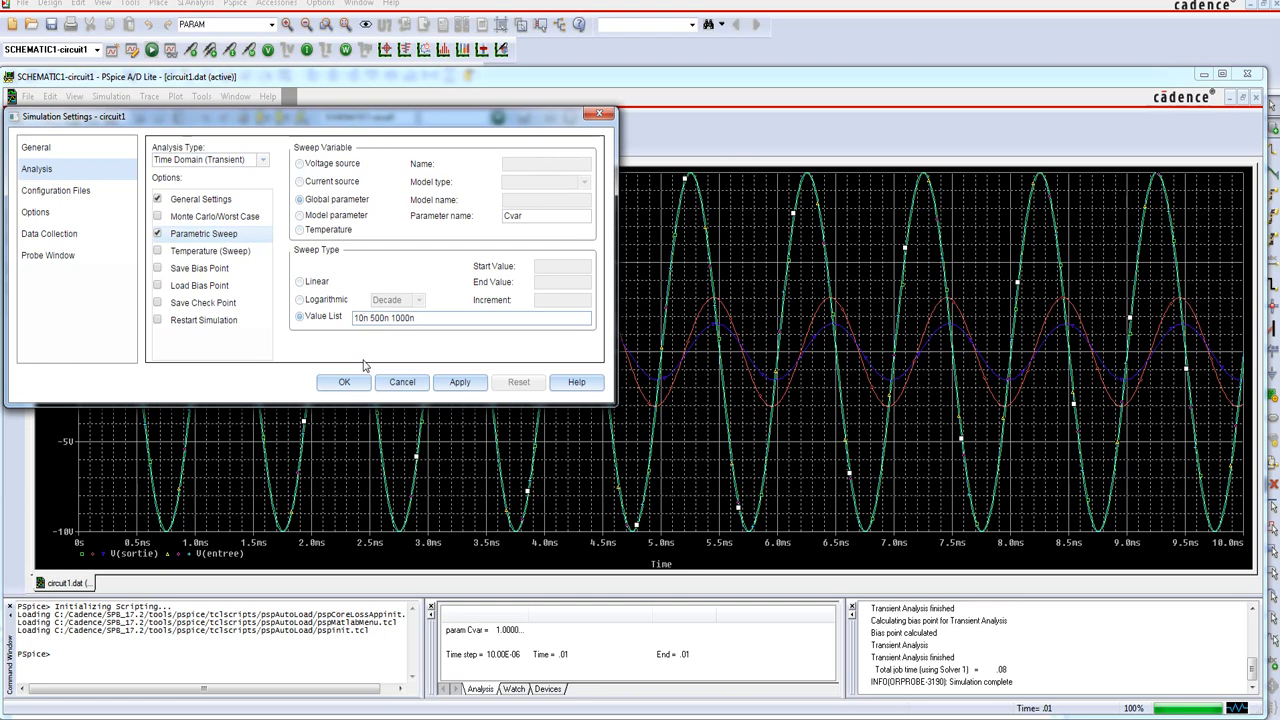
{"action": "type", "text": "0"}
{"action": "left_click", "coordinate": [429, 318]}
{"action": "left_click", "coordinate": [350, 382]}
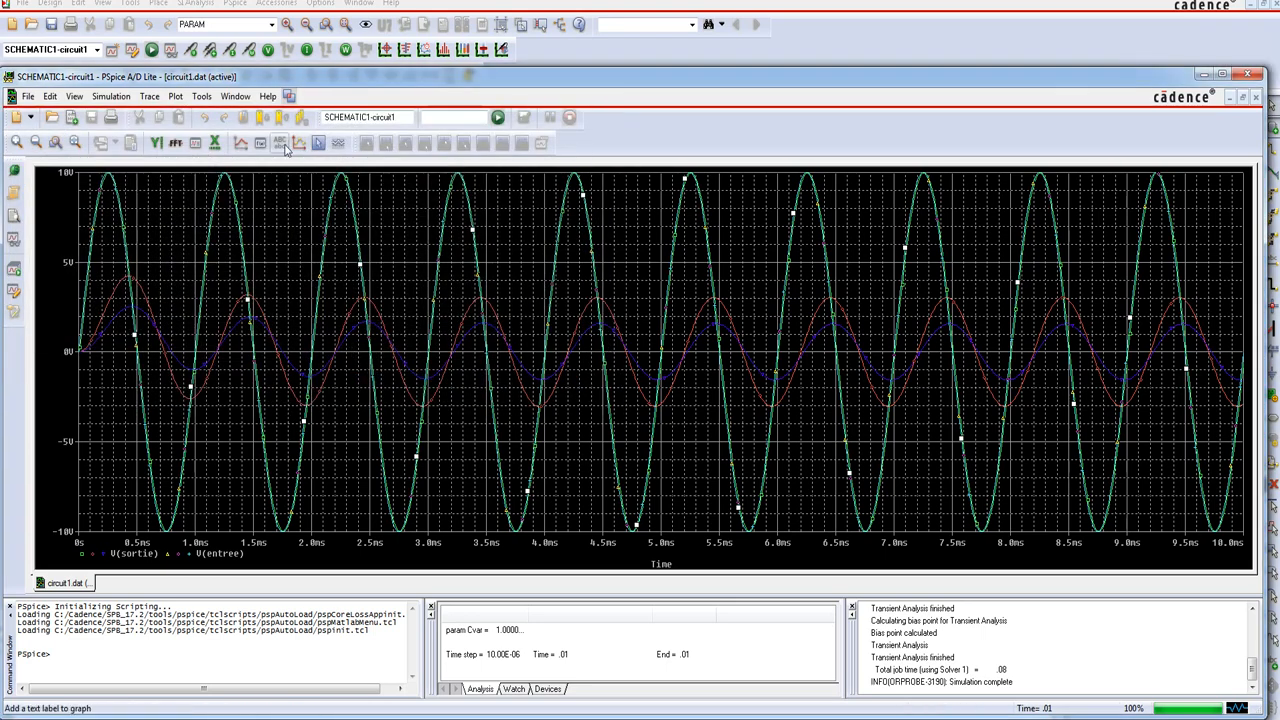
Rerun the simulation with all available sections loaded and plot the V(entree) and V(sortie) traces together.
{"action": "left_click", "coordinate": [499, 118]}
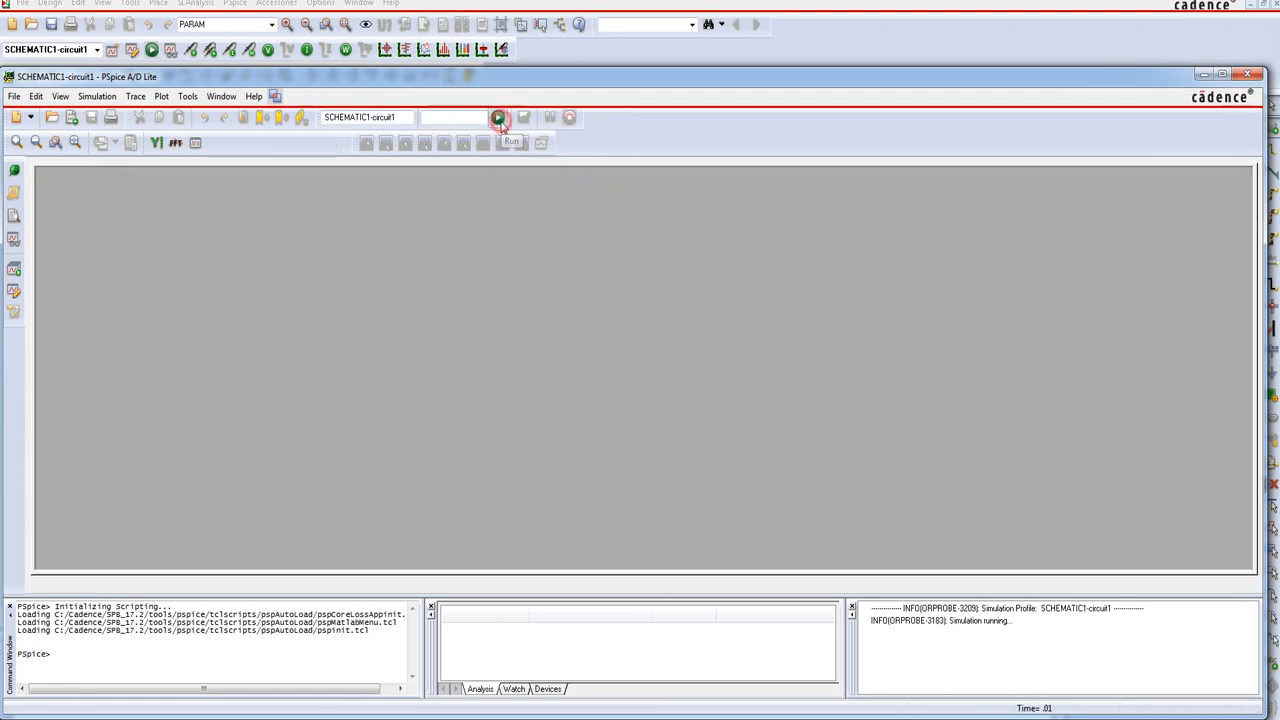
{"action": "left_click", "coordinate": [738, 481]}
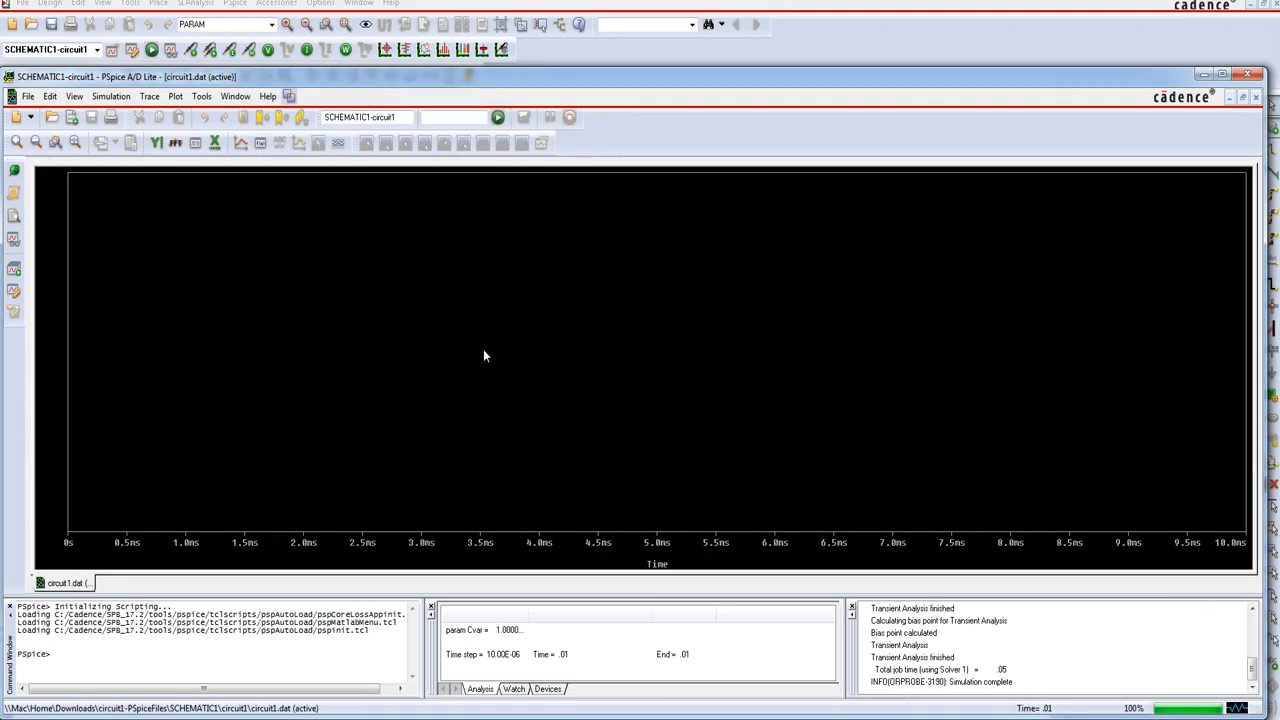
{"action": "left_click", "coordinate": [149, 96]}
{"action": "left_click", "coordinate": [163, 116]}
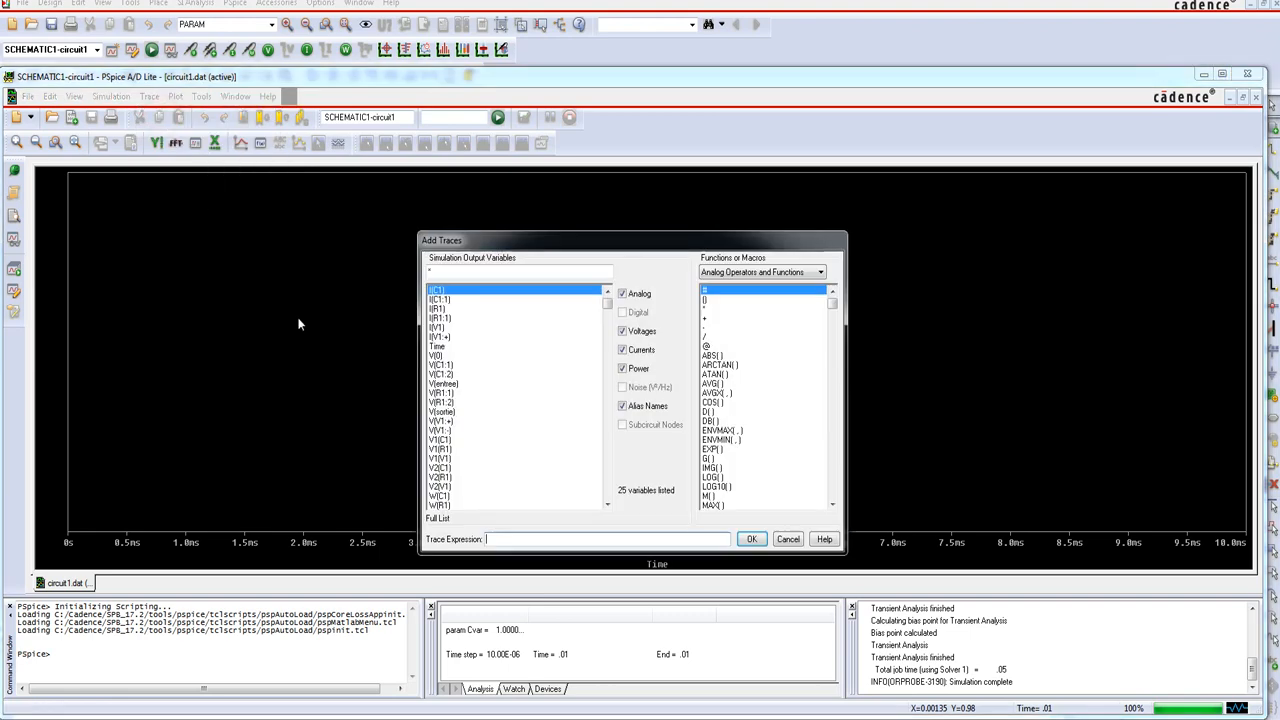
{"action": "left_click", "coordinate": [447, 384]}
{"action": "left_click", "coordinate": [452, 412]}
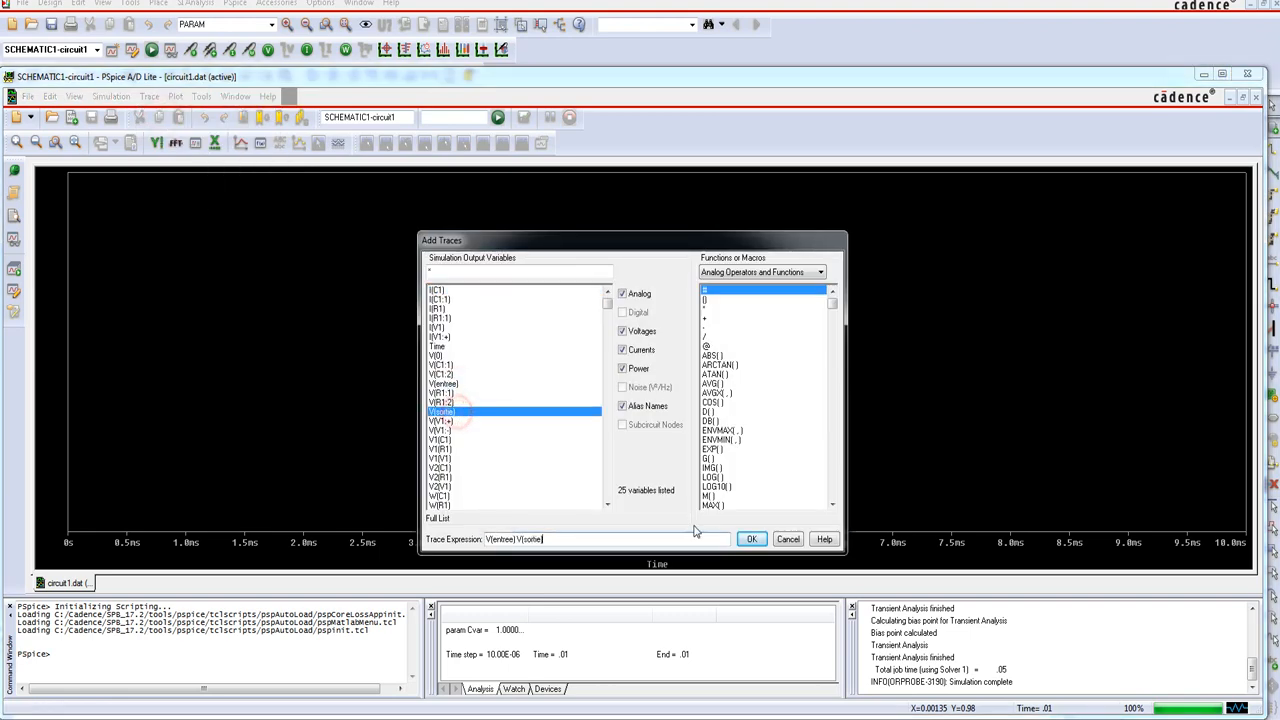
{"action": "left_click", "coordinate": [751, 539]}
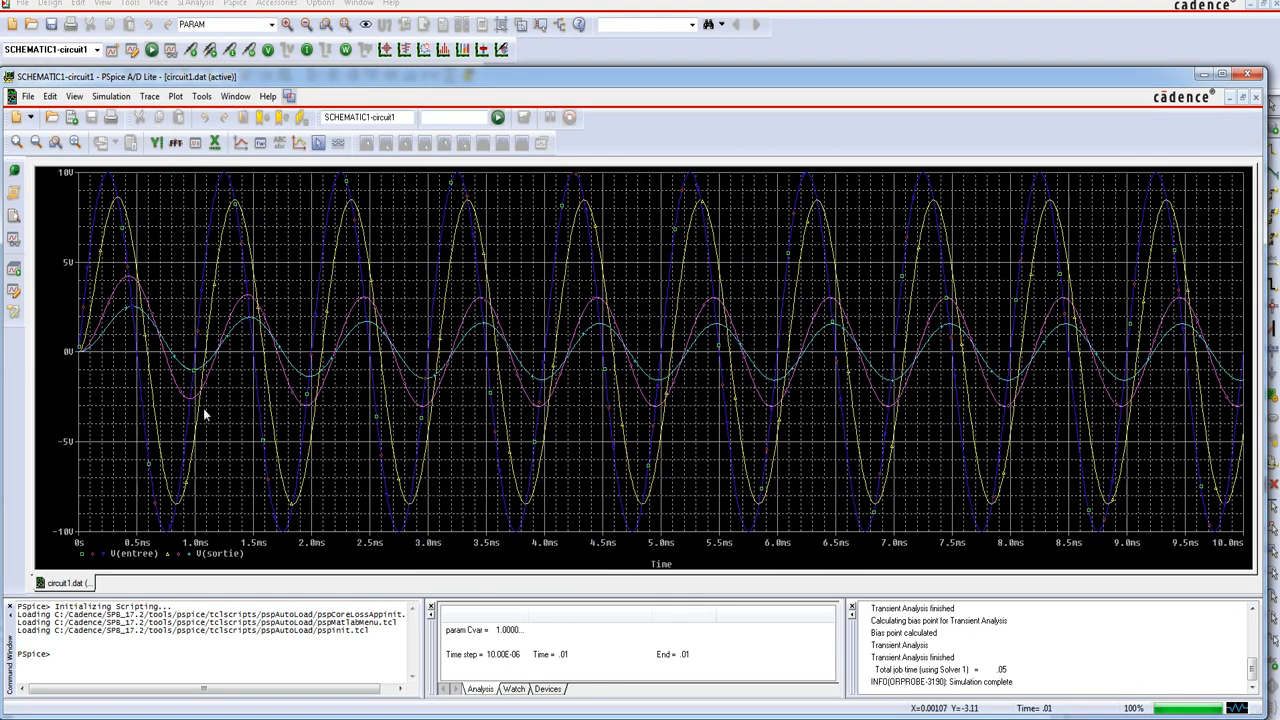
Check the trace information of the large yellow V(sortie) curve to identify its Cvar value.
{"action": "left_click", "coordinate": [213, 292]}
{"action": "right_click", "coordinate": [213, 292]}
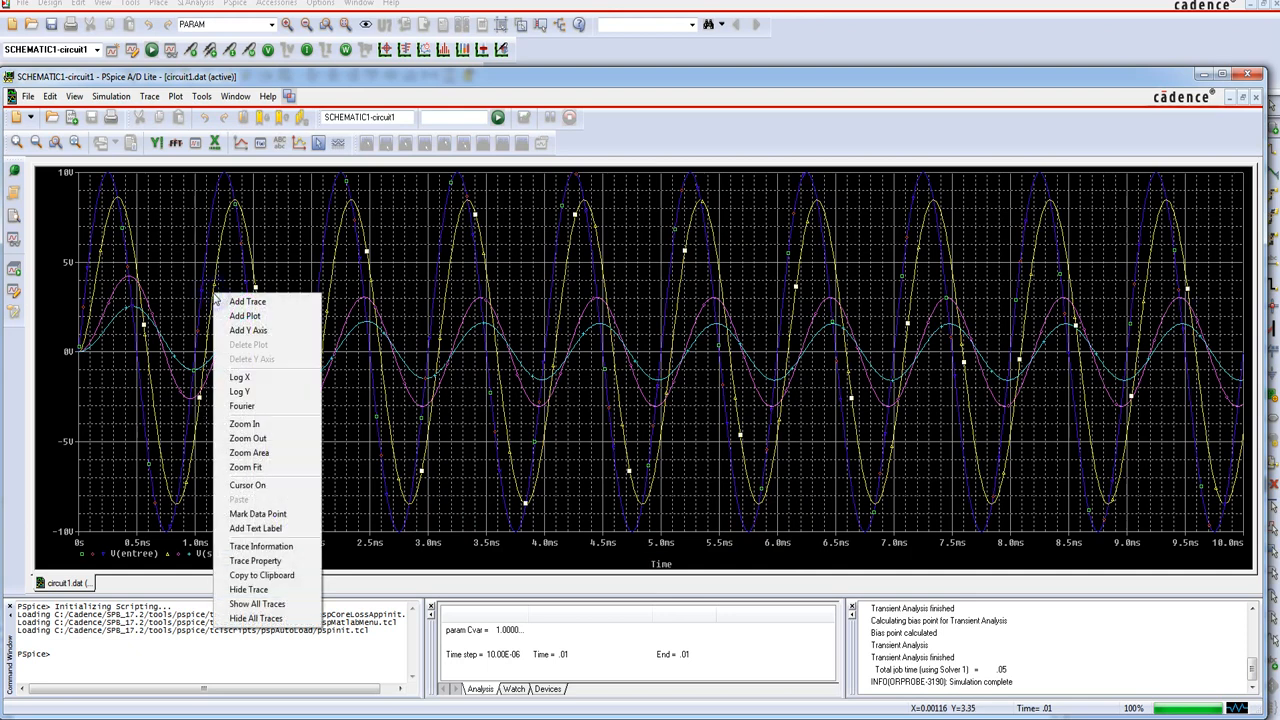
{"action": "left_click", "coordinate": [278, 548]}
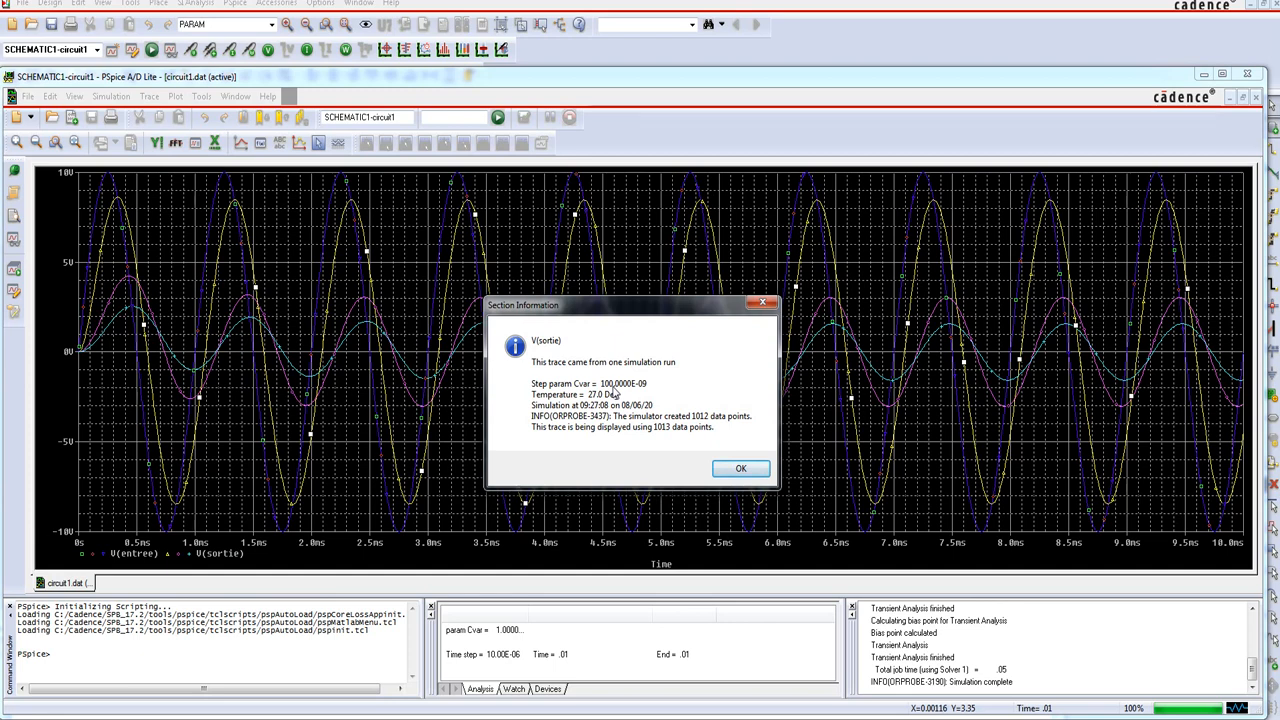
{"action": "left_click", "coordinate": [730, 466]}
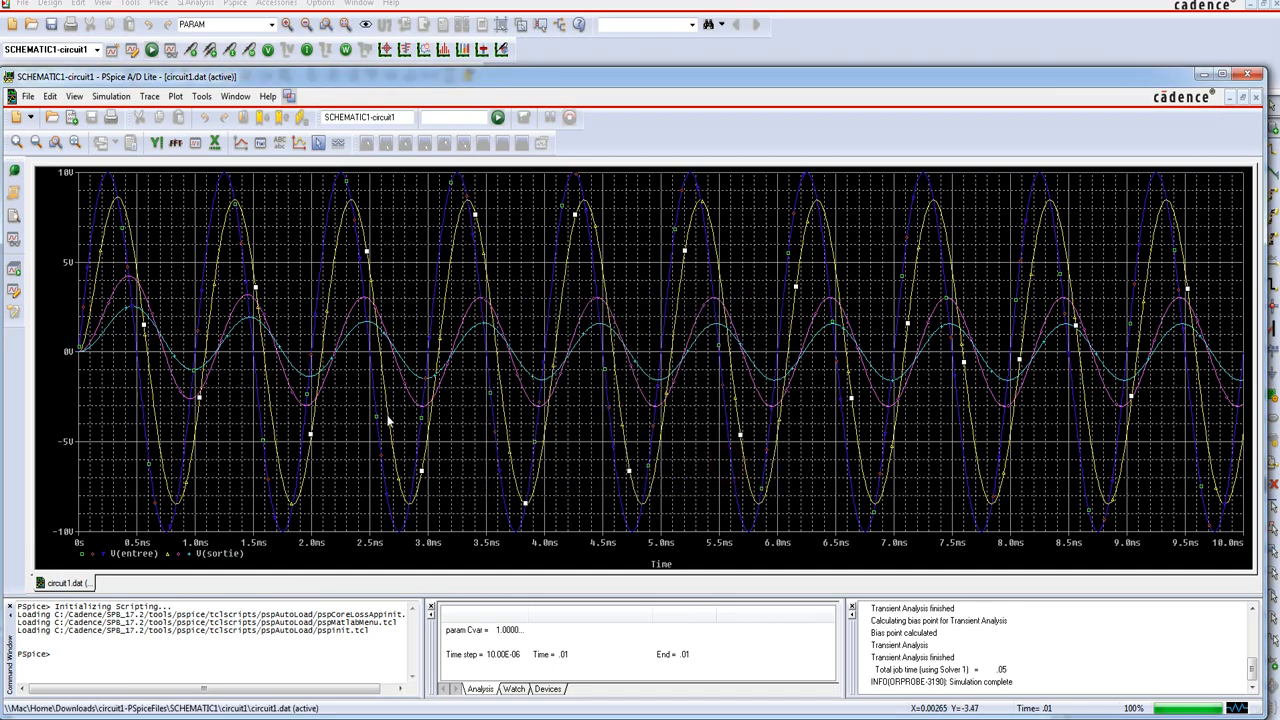
{"action": "left_click", "coordinate": [318, 144]}
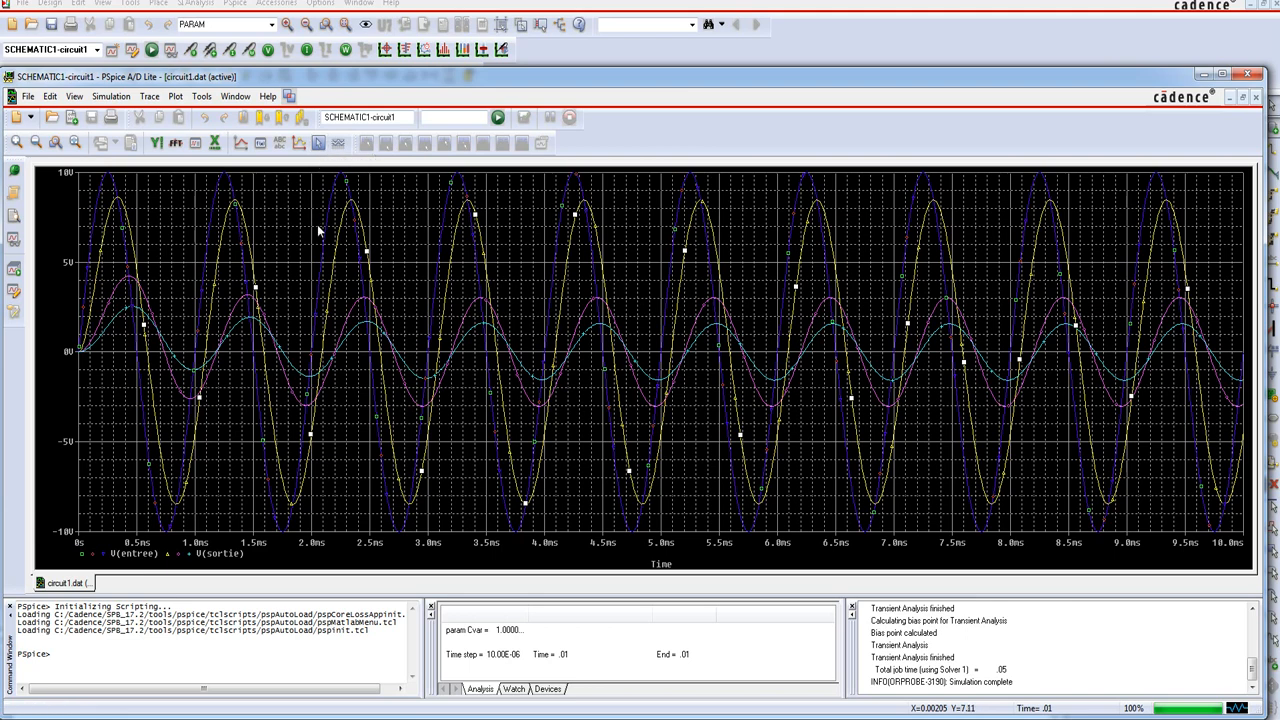